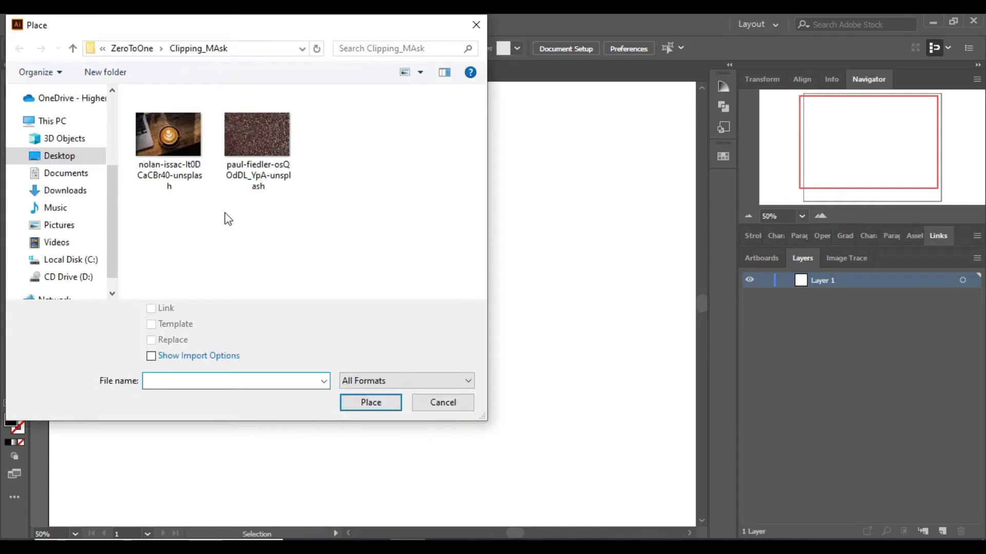
Place the coffee cup photo on the artboard at a reduced size and deselect it.
left_click(172, 149)
key("Return")
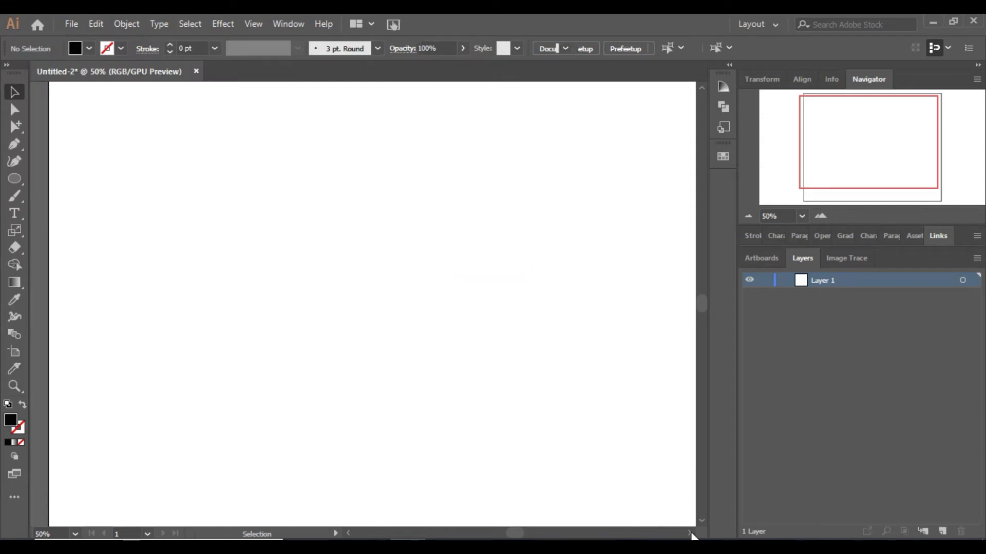
left_click_drag(567, 335, 485, 334)
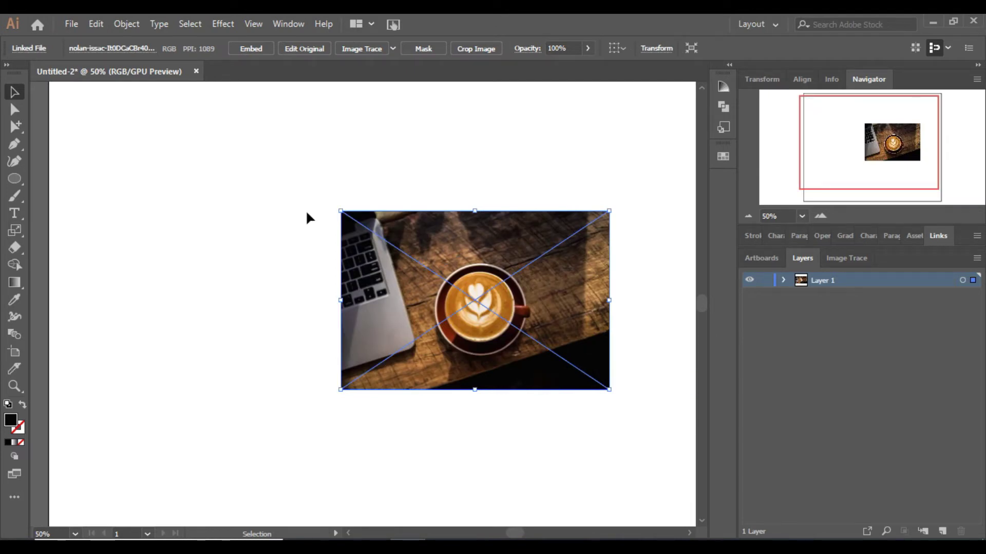
left_click(497, 439)
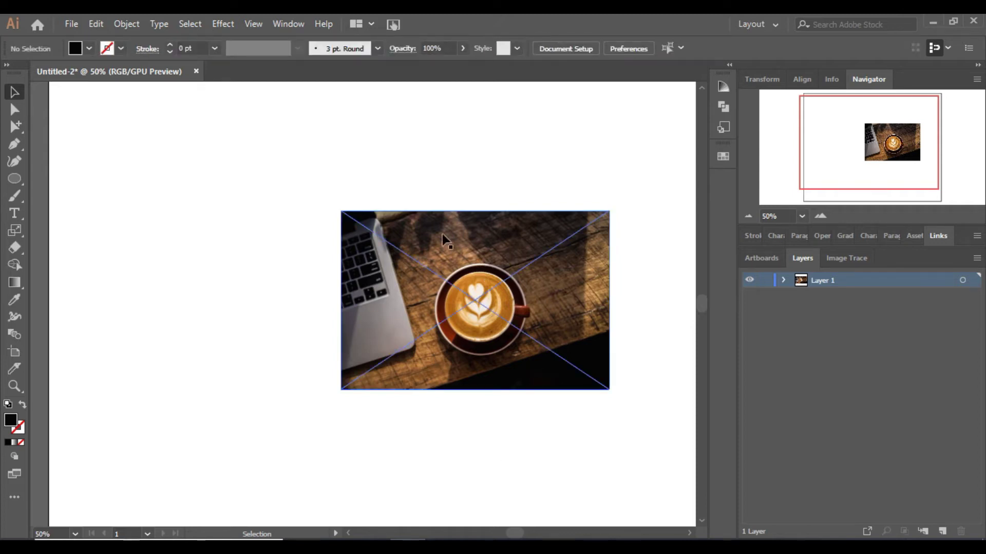
Draw a black circle slightly larger than the saucer and position it over the coffee cup.
left_click(15, 178)
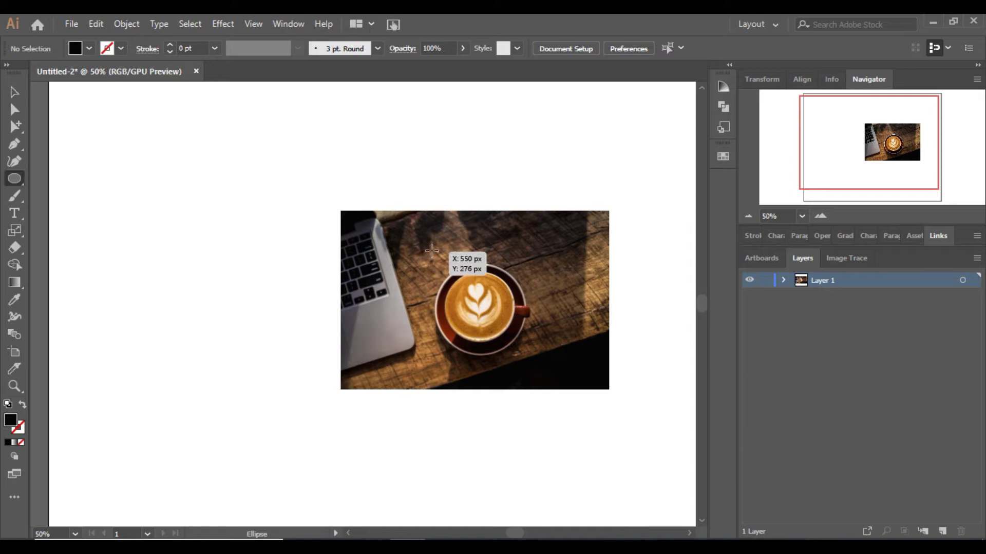
left_click_drag(432, 250, 557, 370)
left_click(15, 92)
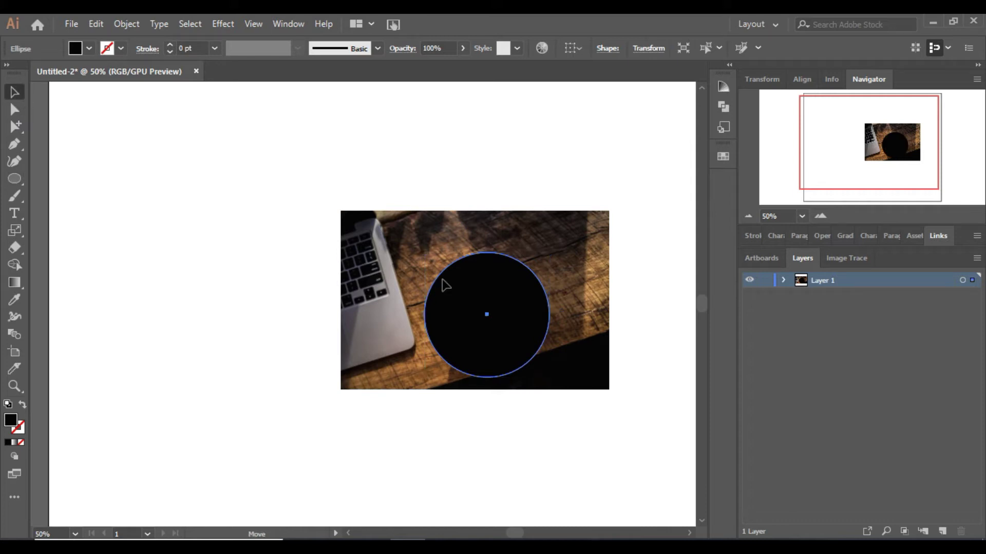
left_click_drag(442, 280, 440, 277)
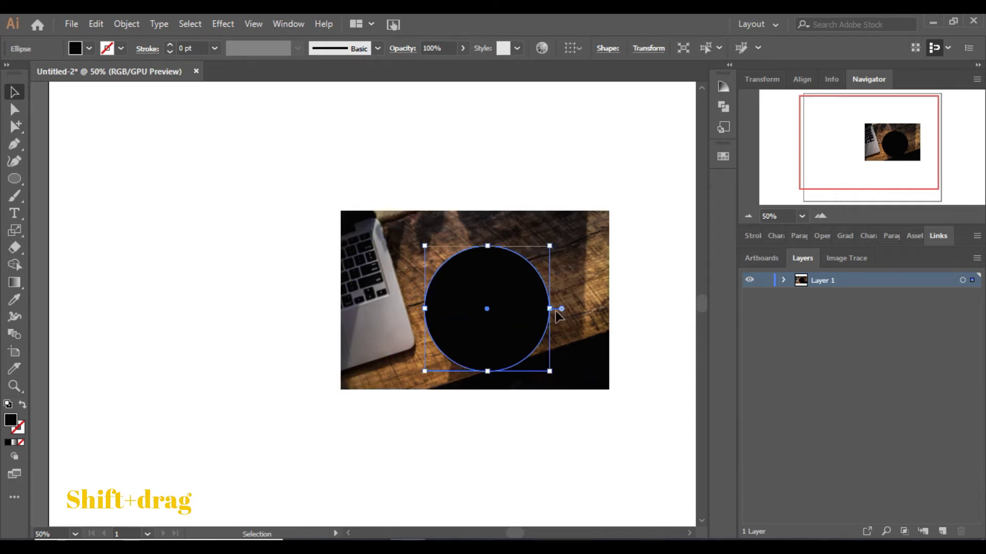
Select the circle together with the photo and make a clipping mask from them.
left_click(555, 311, "shift")
right_click(555, 312)
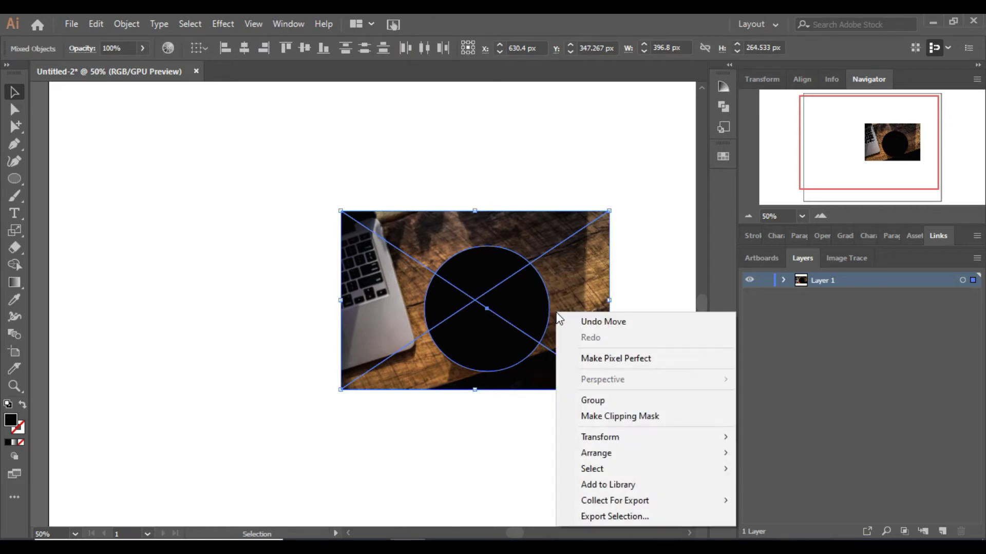
left_click(636, 418)
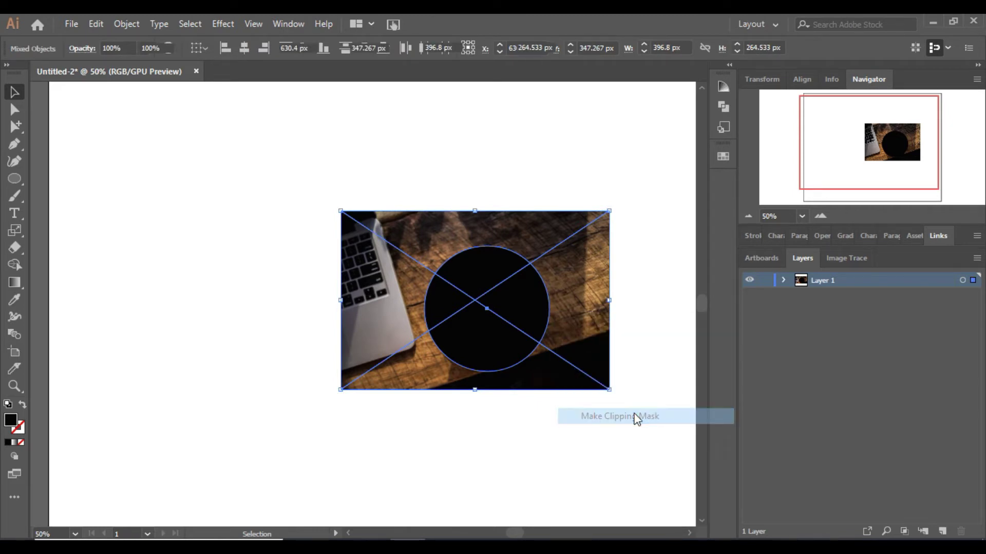
left_click(539, 251)
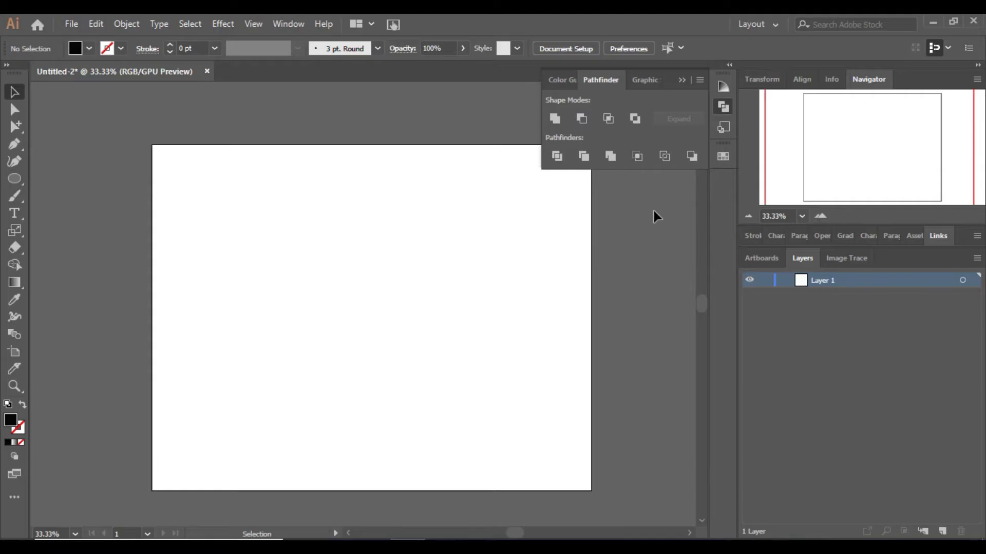
Draw a black circle about 89 px wide on the empty artboard and duplicate it into an evenly spaced horizontal row of five.
left_click(683, 80)
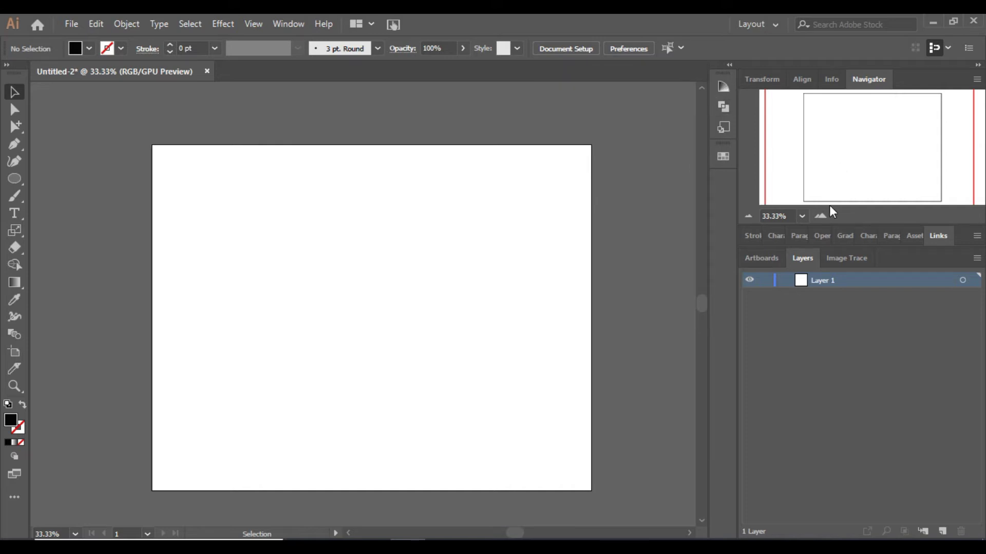
key("l")
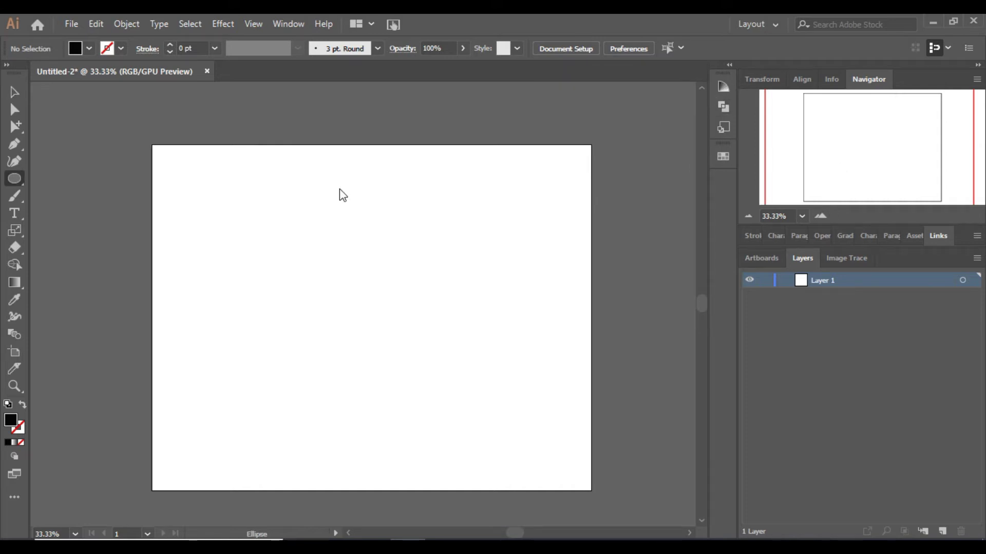
left_click_drag(376, 200, 431, 220)
left_click(14, 92)
left_click_drag(431, 222, 564, 230)
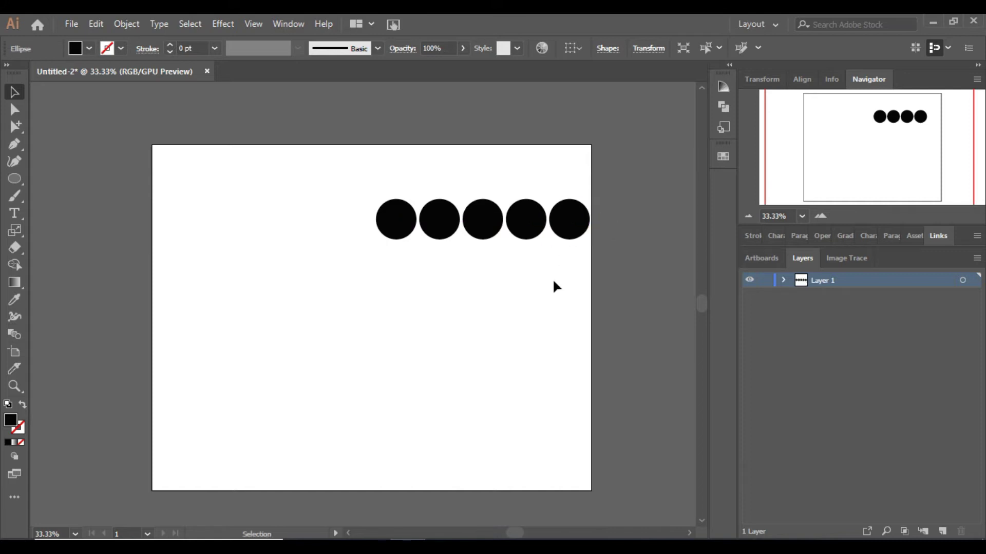
Group the row of five circles and duplicate it downward to build a grid of five rows.
left_click(553, 278)
key("ctrl+a")
right_click(492, 222)
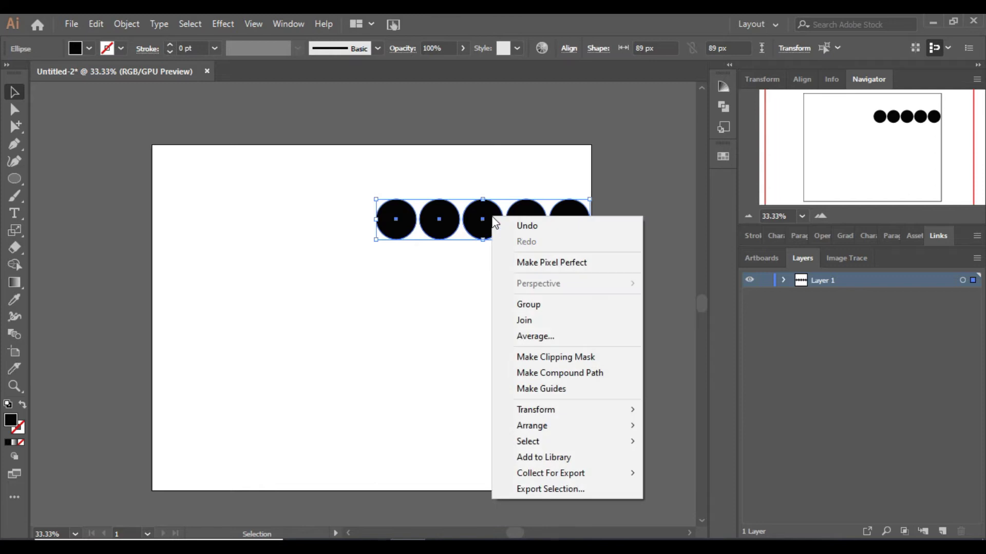
left_click(522, 304)
left_click_drag(481, 234, 485, 409)
left_click(572, 465)
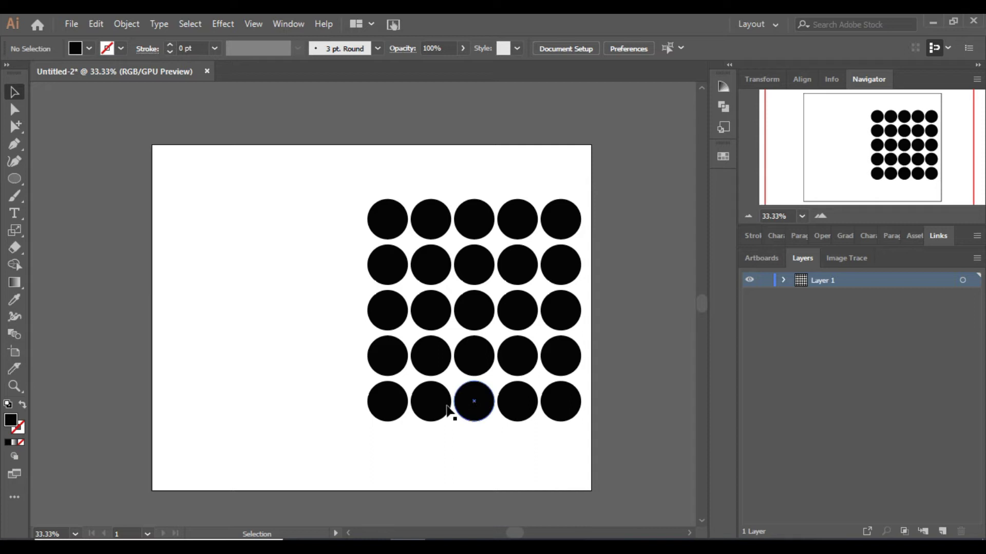
Shift the bottom row of circles slightly right, and align all the rows to their horizontal centres.
left_click_drag(446, 411, 456, 410)
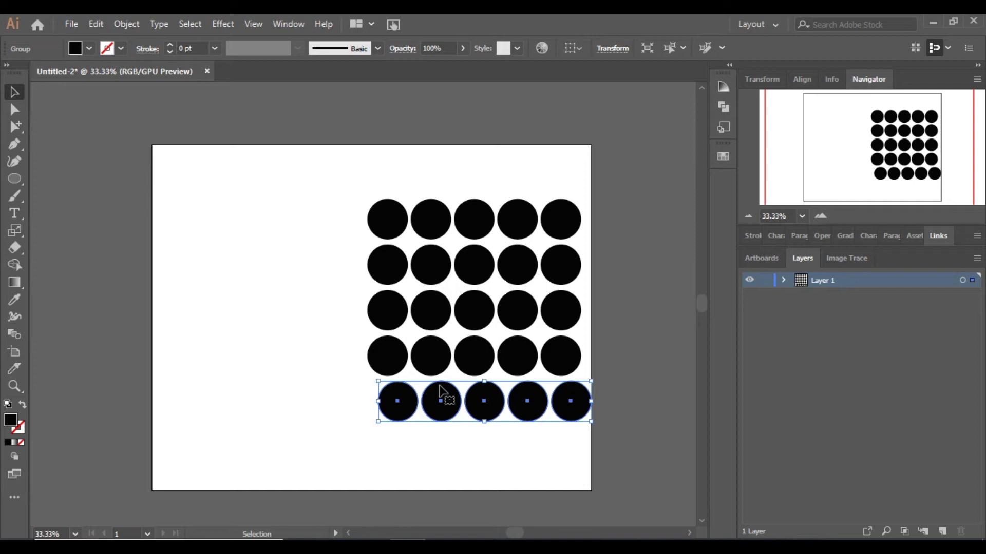
left_click(420, 205, "shift")
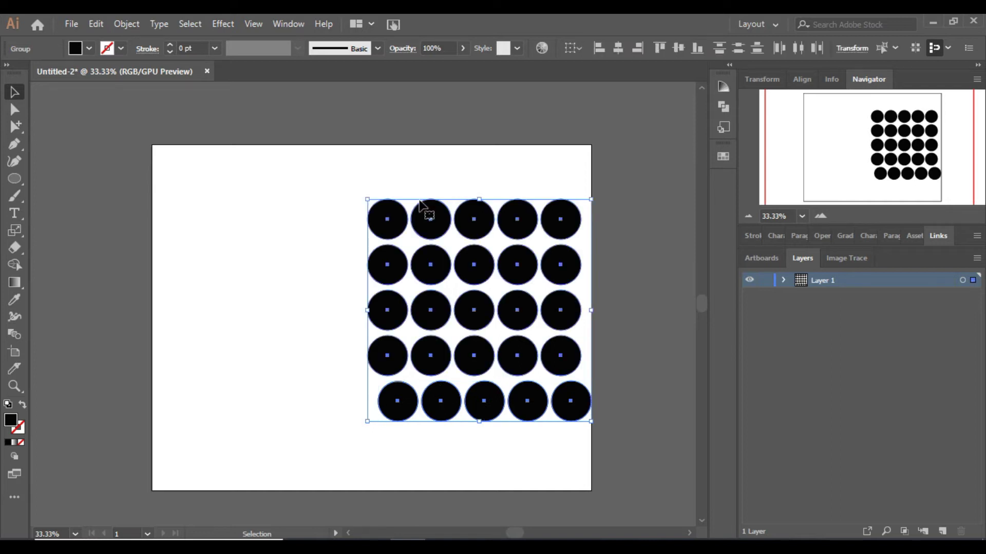
left_click(623, 54)
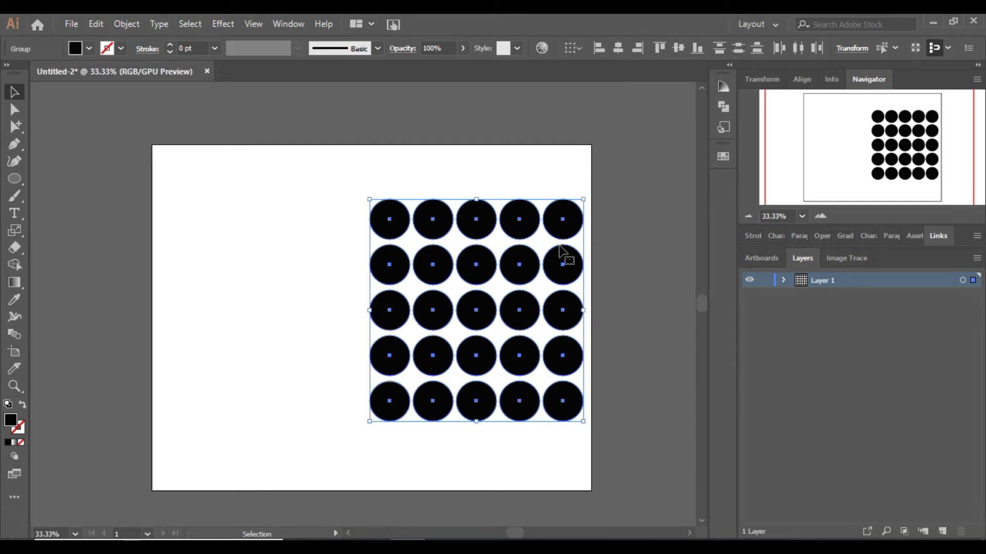
Nudge the whole circle grid to the left and slightly down on the artboard.
key("shift+Left")
key("shift+Left")
key("shift+Left")
key("shift+Left")
key("shift+Left")
key("shift+Left")
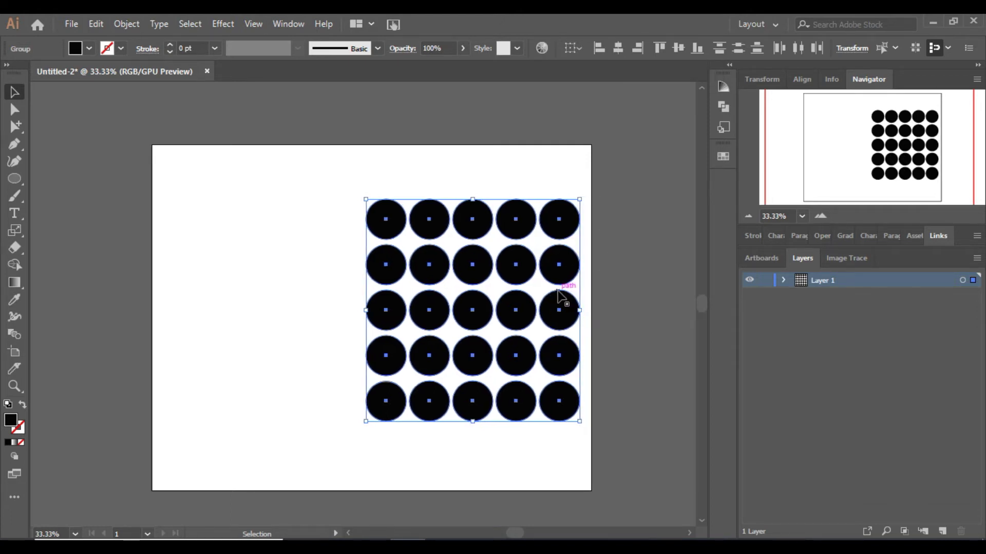
key("shift+Left")
key("shift+Left")
key("shift+Left")
key("shift+Left")
key("shift+Left")
key("shift+Left")
key("shift+Left")
key("shift+Down")
key("shift+Down")
key("shift+Down")
key("shift+Down")
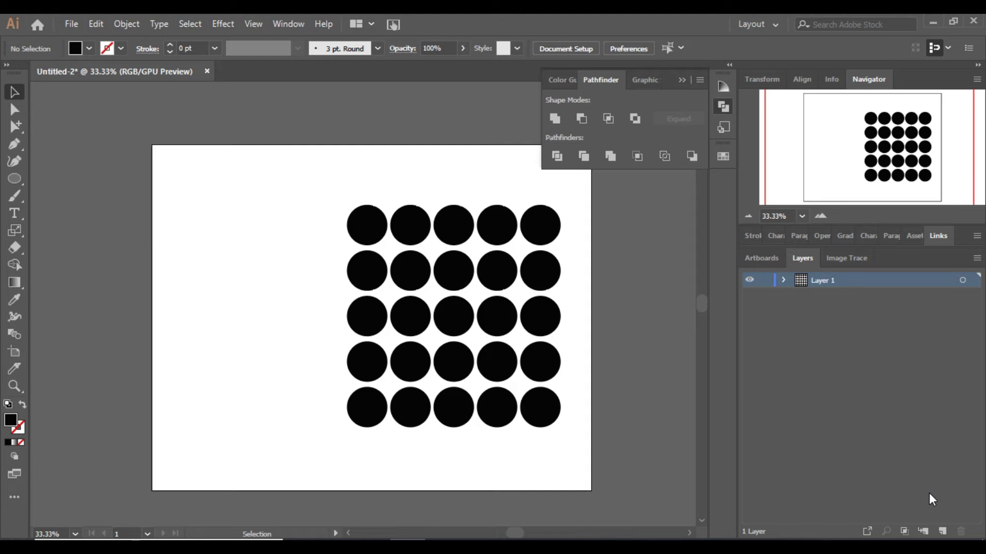
Turn all the circle rows into a single compound shape with Pathfinder.
left_click_drag(336, 192, 605, 470)
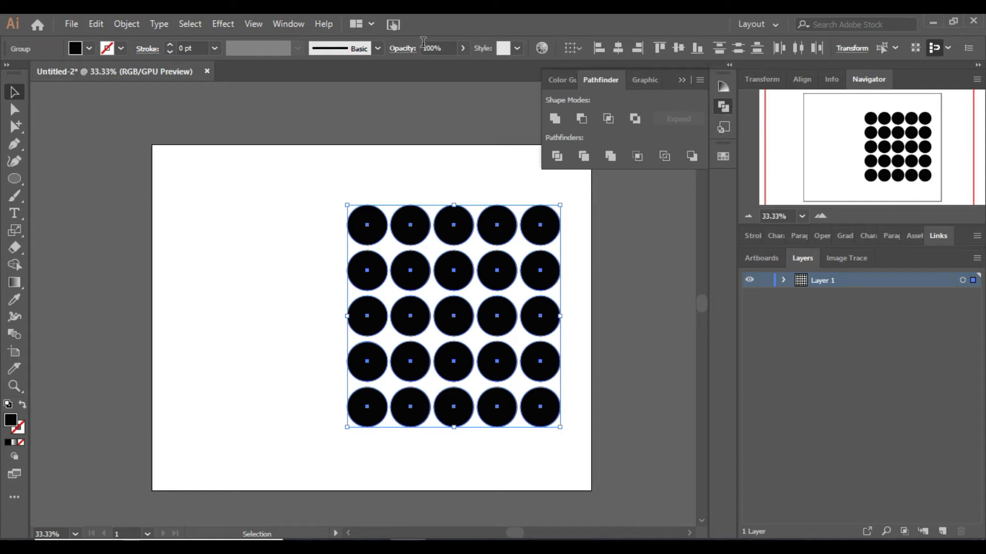
left_click(297, 26)
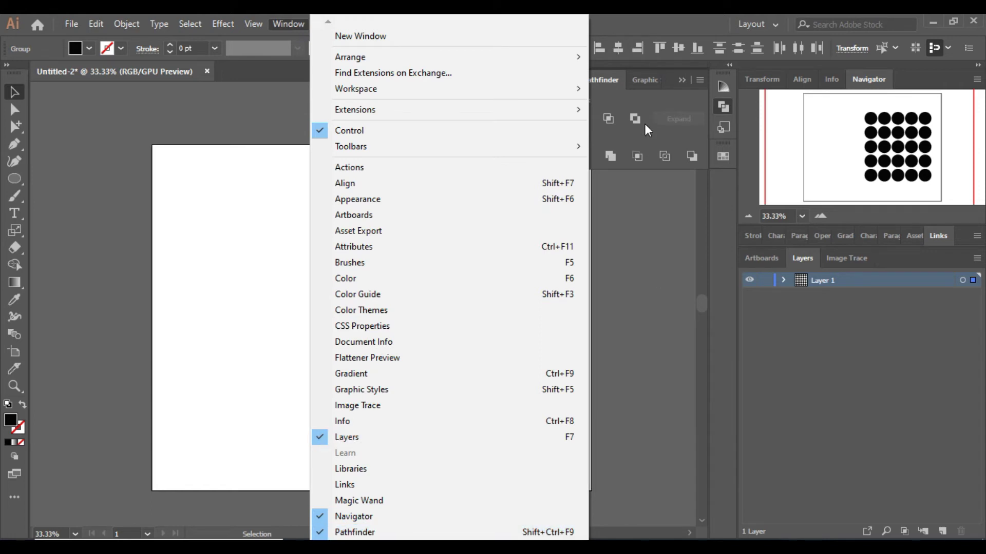
left_click(699, 79)
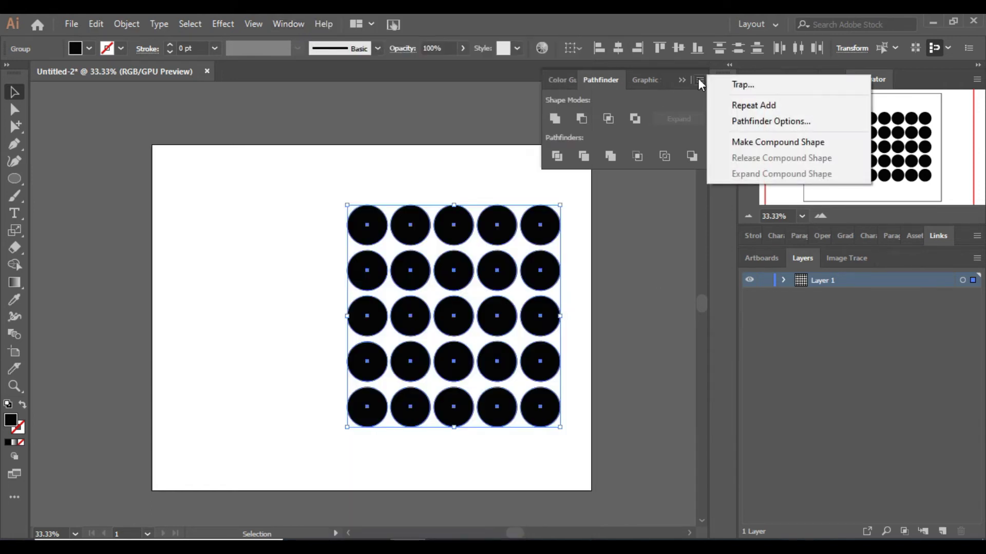
left_click(768, 144)
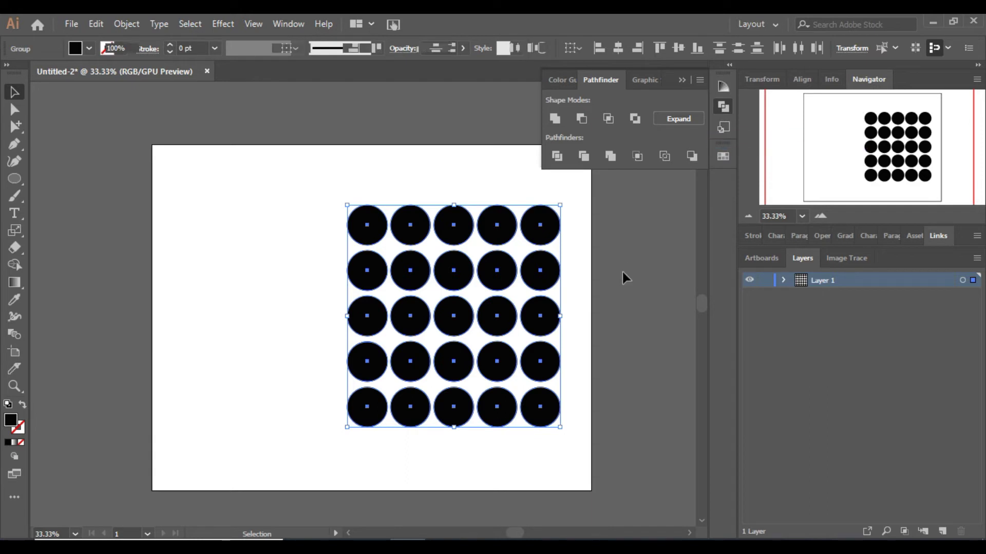
left_click(214, 237)
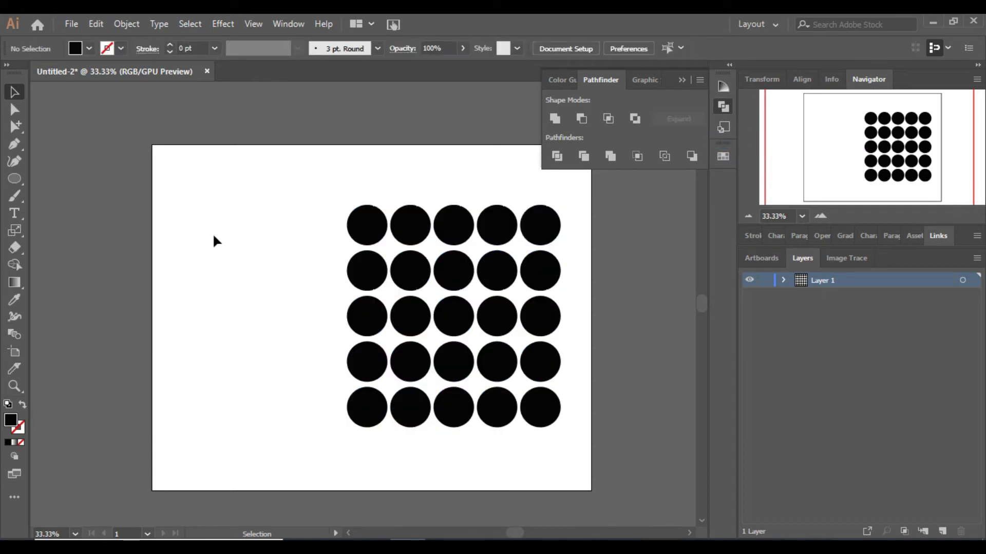
Place the coffee cup photo into the document at its original size, starting near the artboard's upper edge.
left_click(71, 26)
left_click(321, 280)
key("ctrl+shift+p")
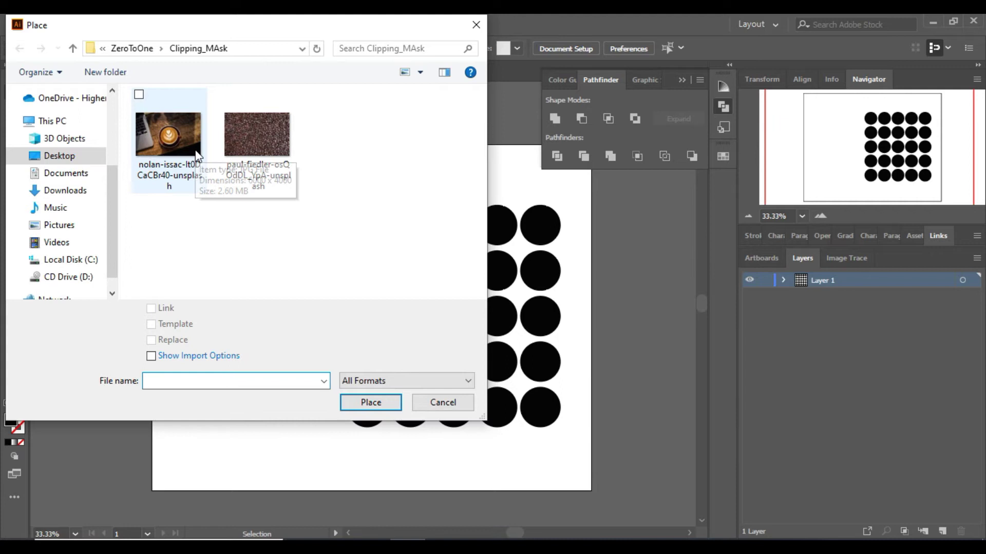
left_click(197, 154)
left_click(371, 402)
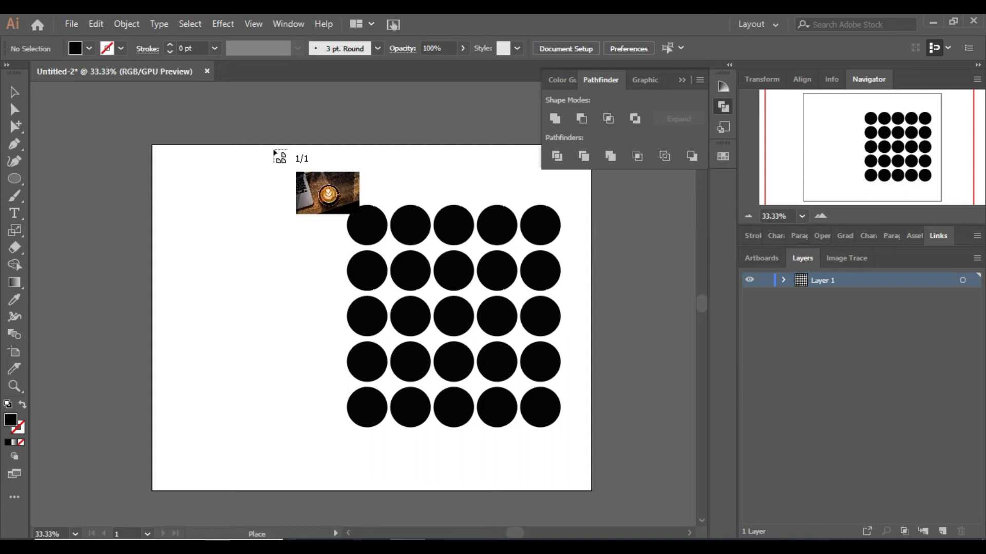
left_click(286, 158)
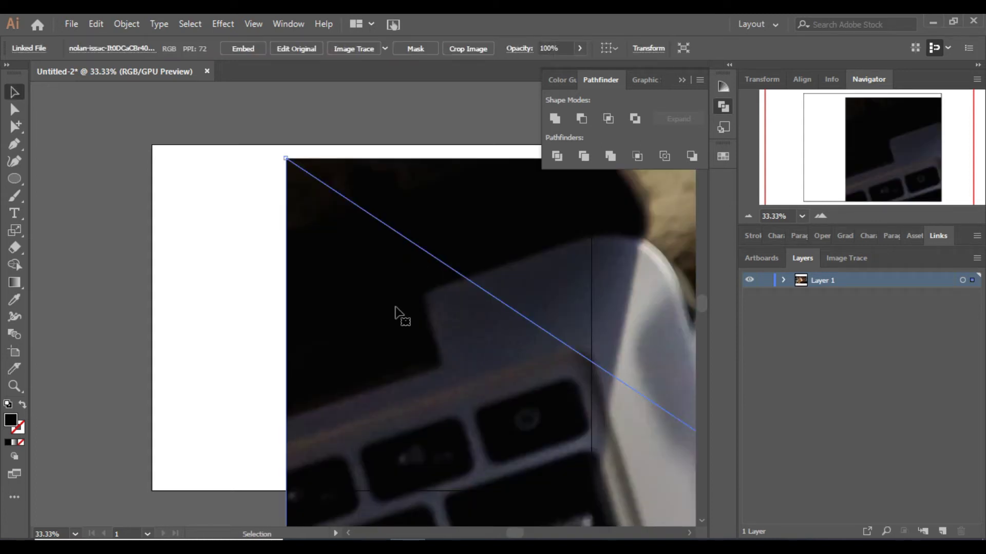
Scale the coffee photo down proportionally and move it over the circle grid.
left_click_drag(286, 159, 443, 297)
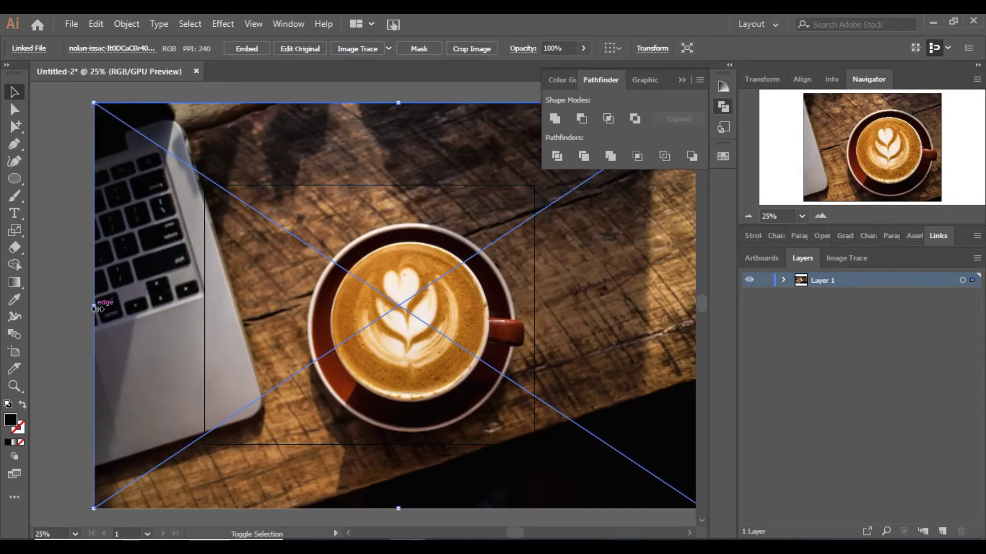
left_click_drag(94, 306, 338, 315)
left_click_drag(599, 331, 524, 331)
Send the coffee photo to the back, behind the circle grid.
right_click(525, 331)
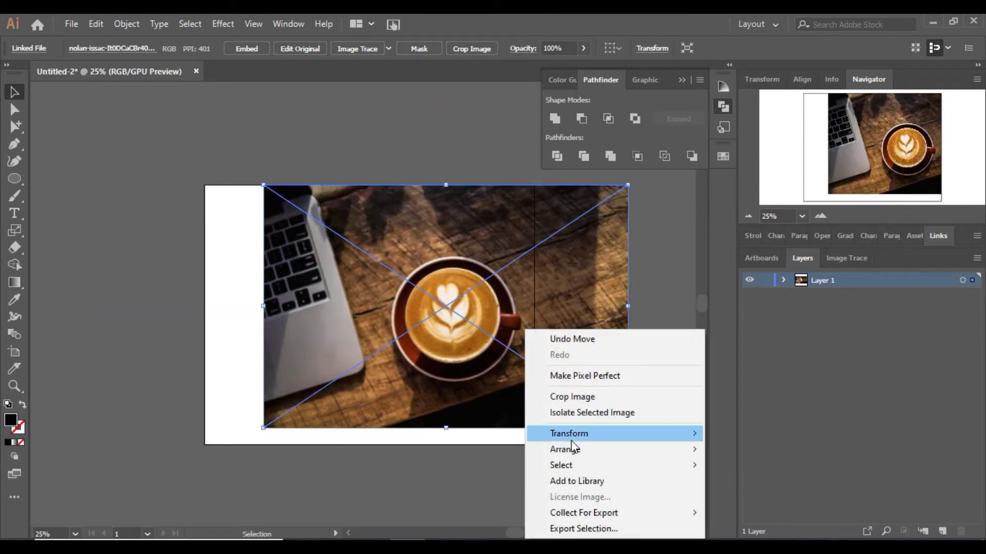
mouse_move(572, 449)
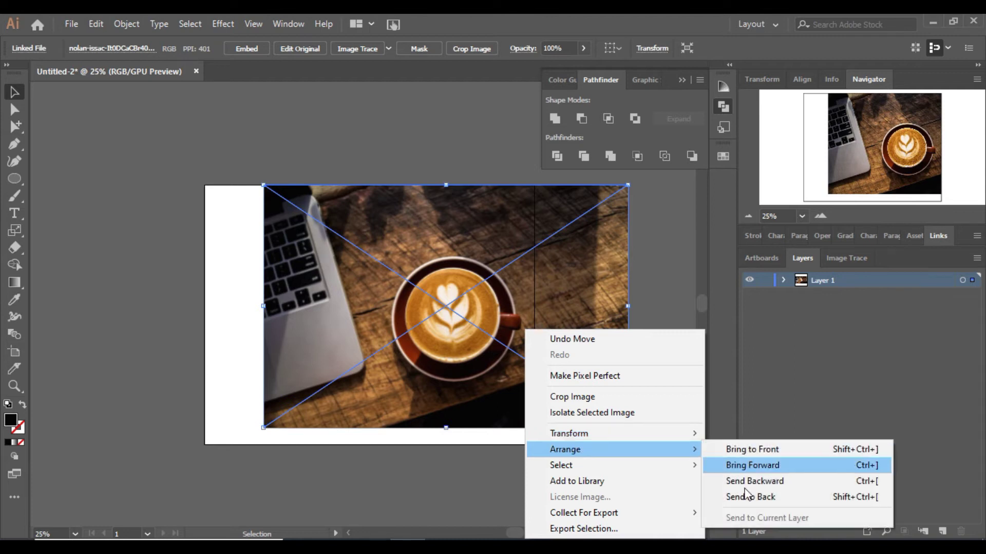
left_click(747, 497)
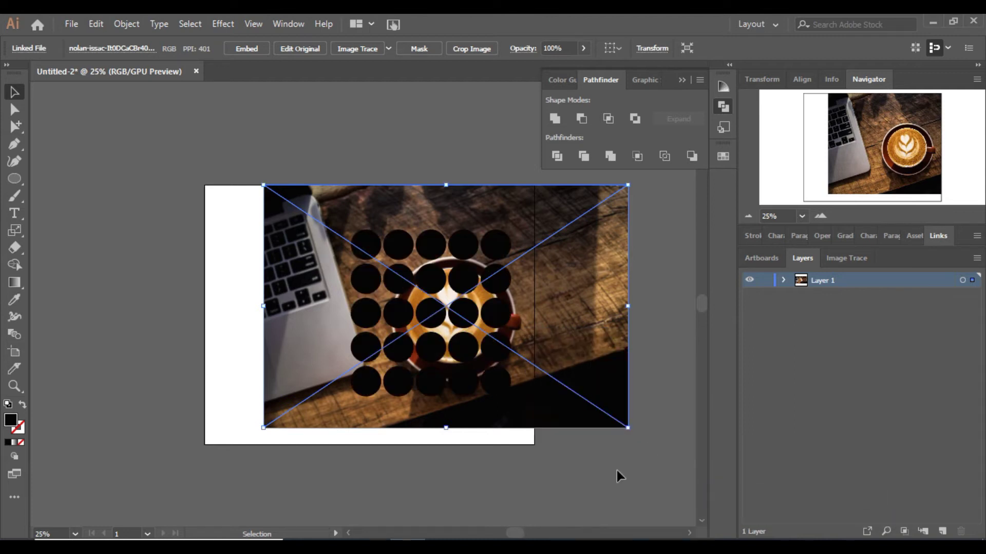
Move and slightly enlarge the coffee photo, nudging it left and up until the cup is centred behind the circle grid.
left_click_drag(609, 411, 577, 394)
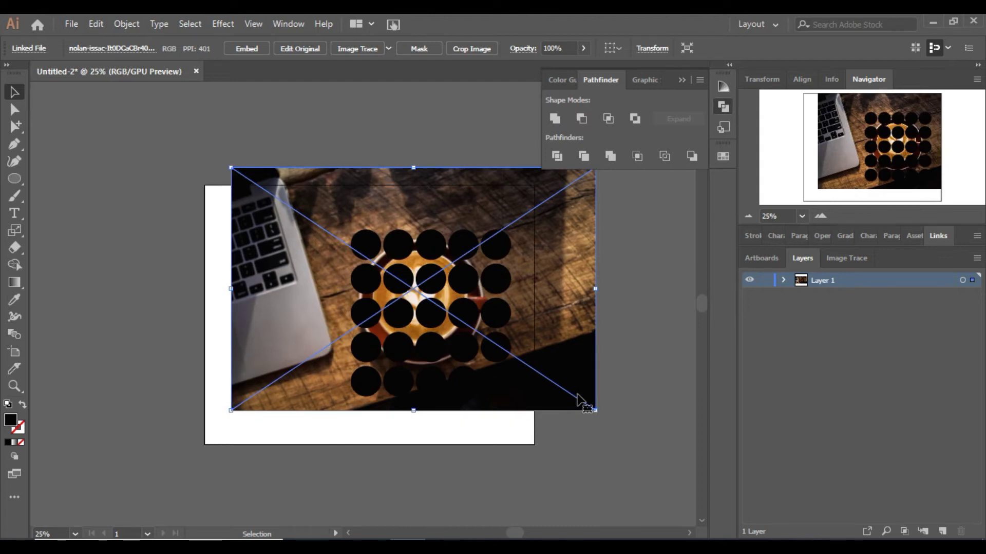
left_click_drag(586, 409, 623, 431)
key("Left")
key("Left")
key("Left")
key("Left")
key("Left")
key("Left")
key("Left")
key("Left")
key("Left")
key("Left")
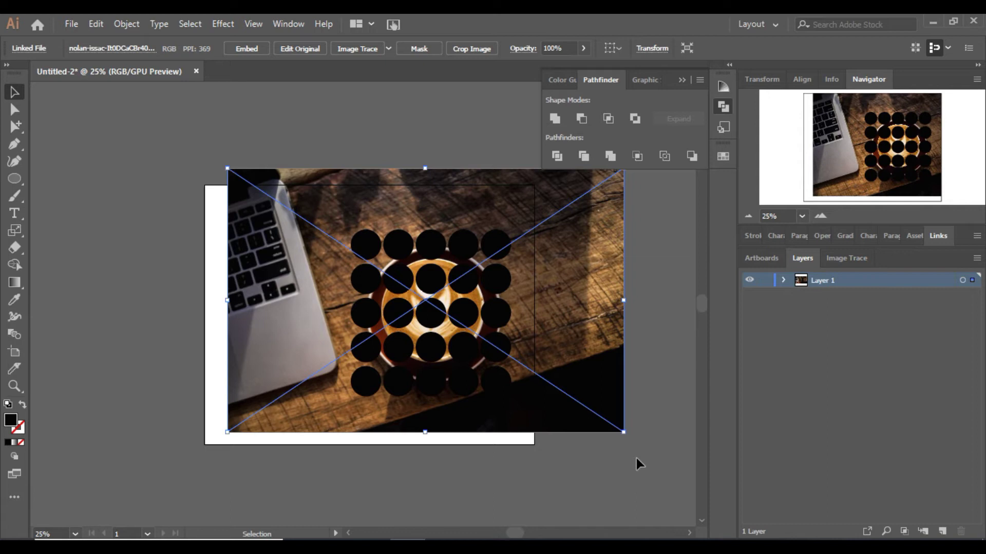
key("Left")
key("Left")
key("Left")
key("Left")
key("Up")
key("Up")
key("Up")
key("Up")
key("Up")
key("Up")
key("Up")
key("Up")
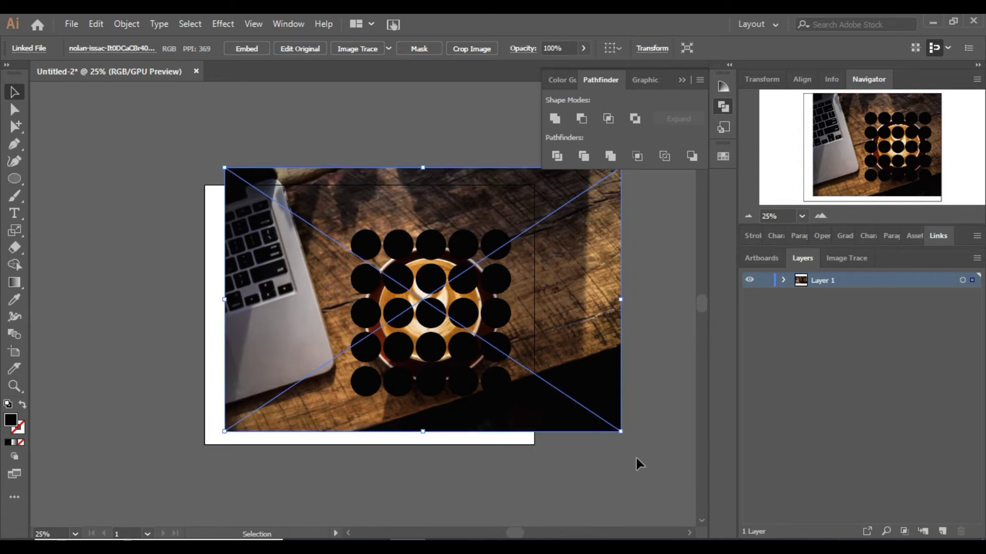
key("Up")
key("Up")
key("Up")
key("Up")
key("Up")
key("Up")
key("Up")
key("Up")
key("Up")
key("Up")
key("Up")
key("Up")
key("Up")
key("Up")
key("Up")
key("Up")
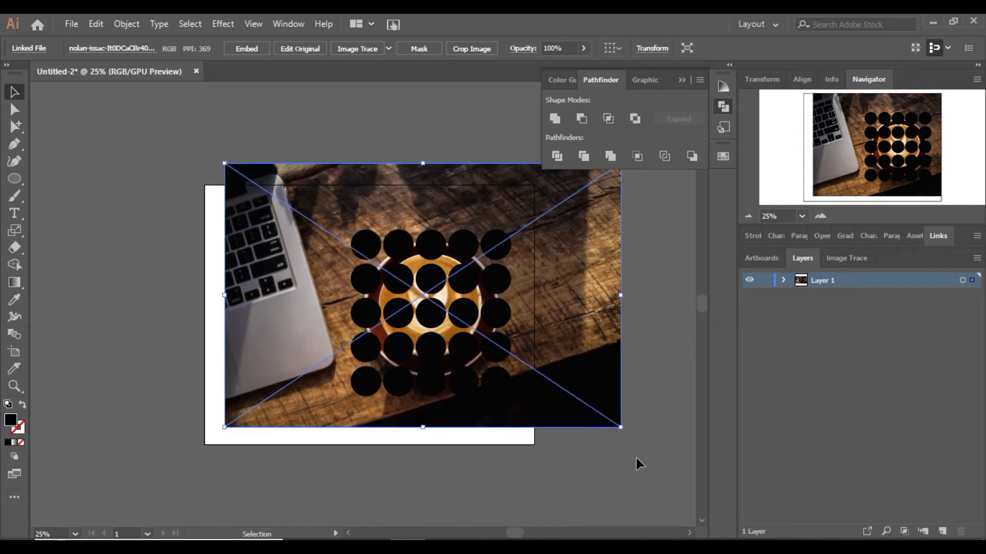
Nudge the coffee photo slightly left and enlarge it a little to centre the cup behind the circle grid.
key("Left")
key("Left")
key("Left")
key("Left")
key("Left")
key("Left")
key("Left")
key("Left")
key("Left")
key("Left")
key("Left")
key("Left")
key("Left")
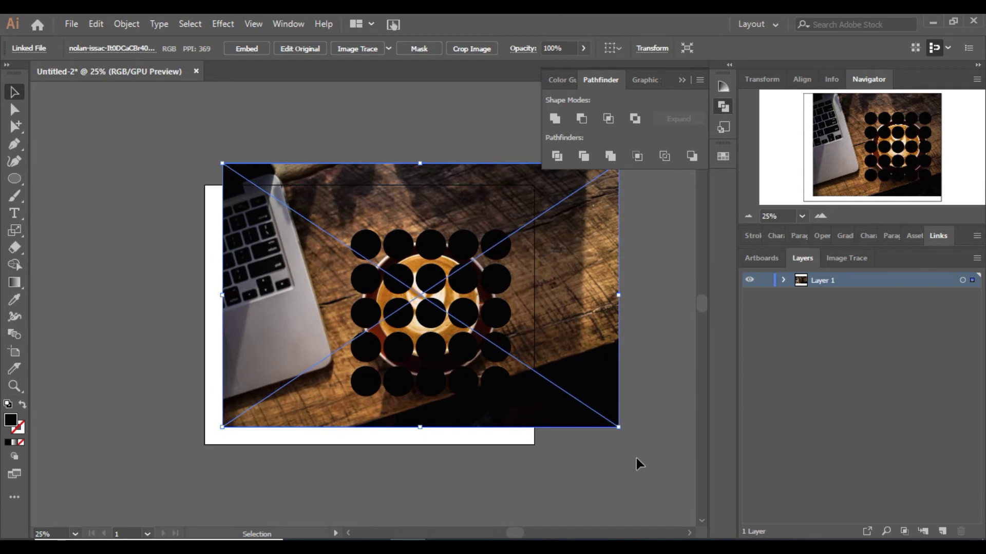
left_click_drag(619, 426, 623, 430)
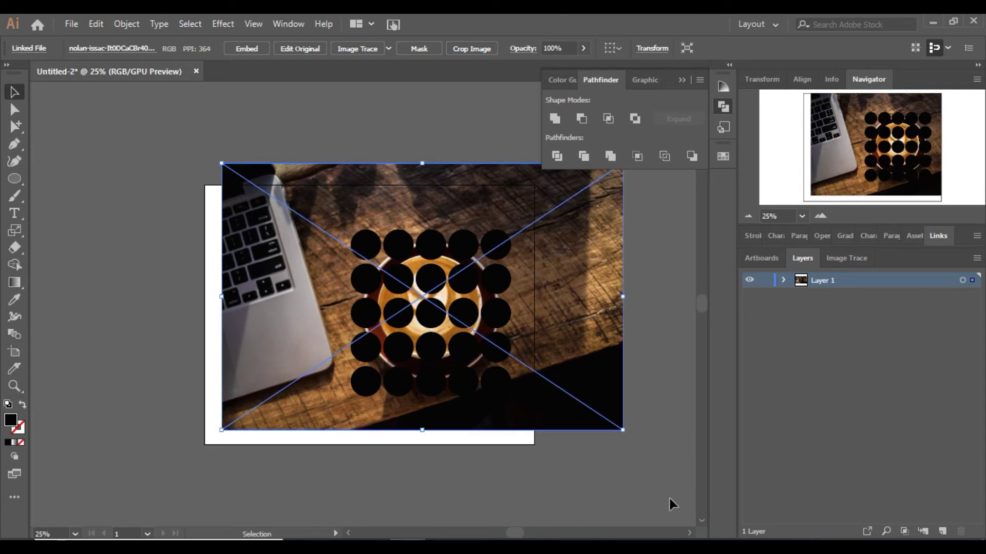
Make a clipping mask from the circle grid and the coffee cup photo.
left_click_drag(574, 465, 426, 309)
right_click(426, 309)
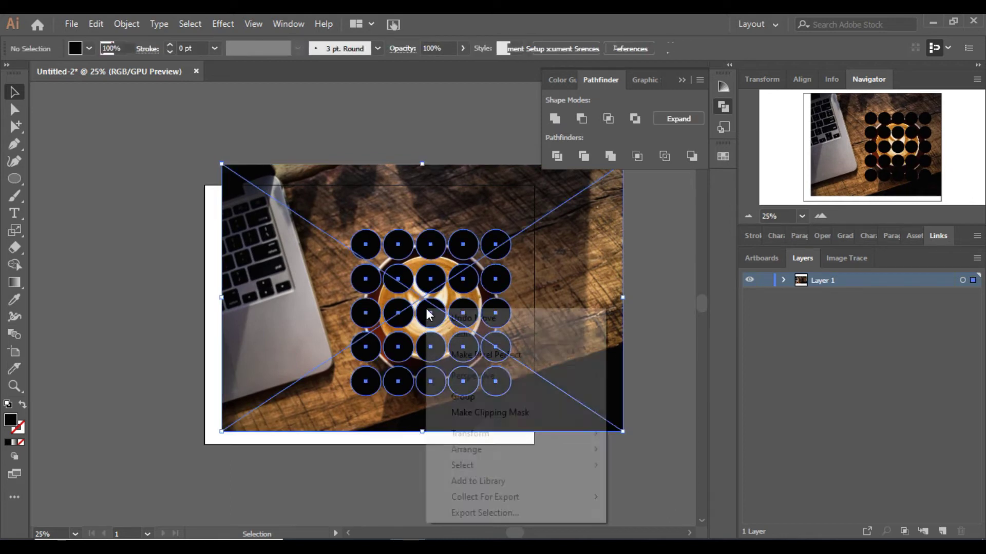
left_click(519, 415)
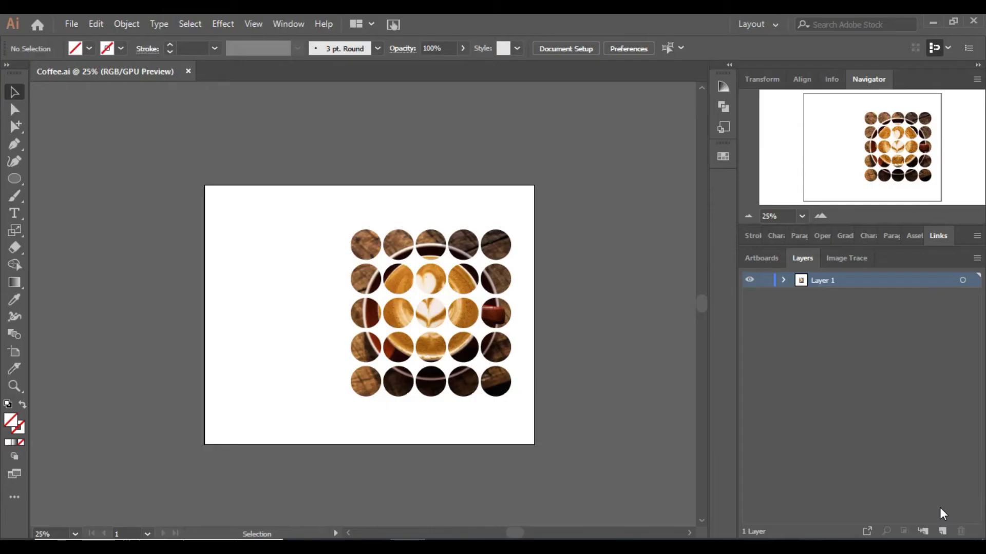
Create an area text box beside the masked circle grid containing the word COFFEE.
key("ctrl+equal")
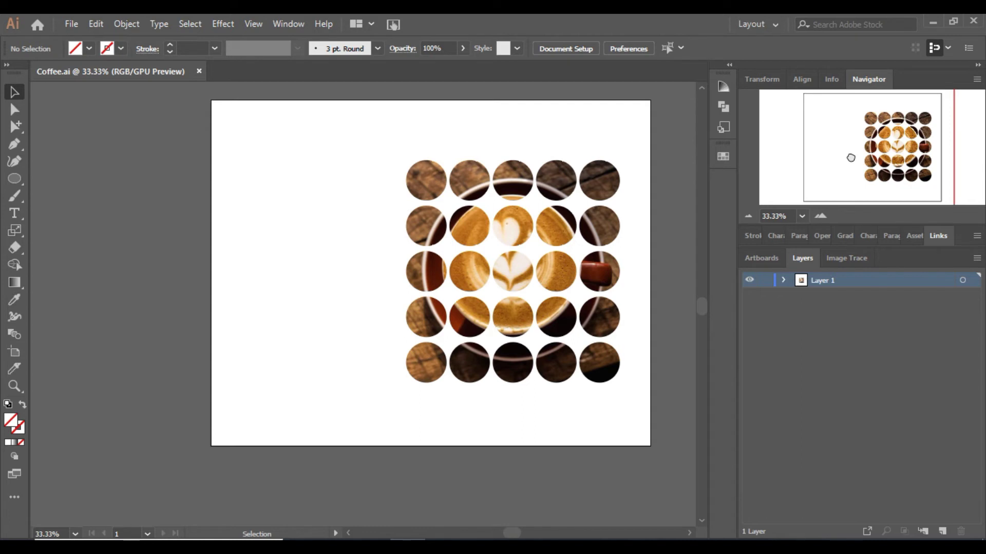
left_click_drag(851, 157, 850, 157)
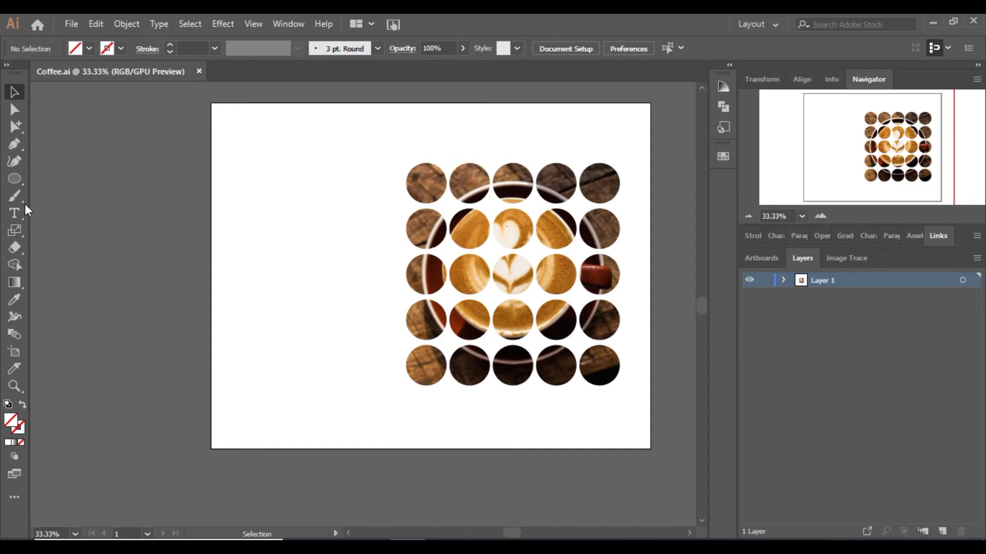
left_click(15, 213)
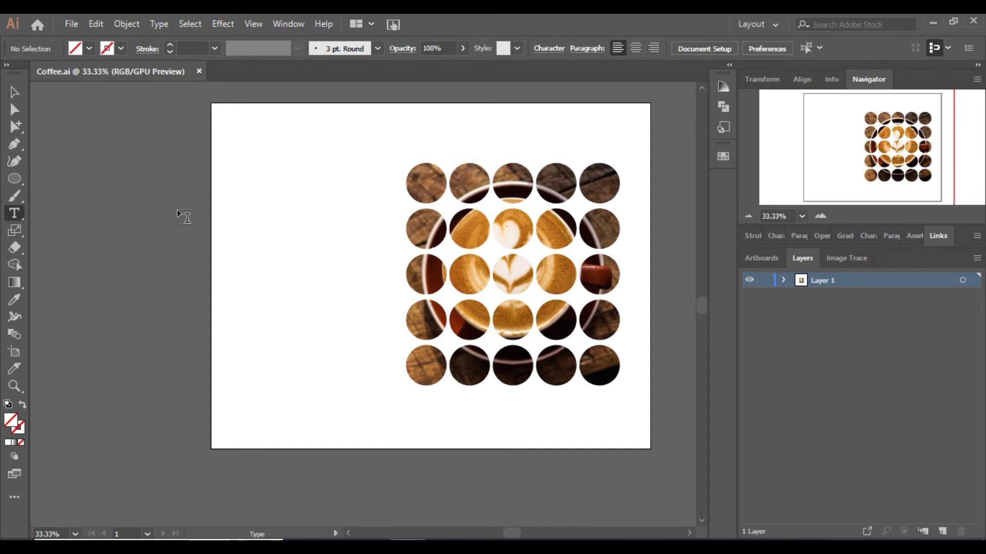
left_click_drag(177, 210, 287, 269)
key("BackSpace")
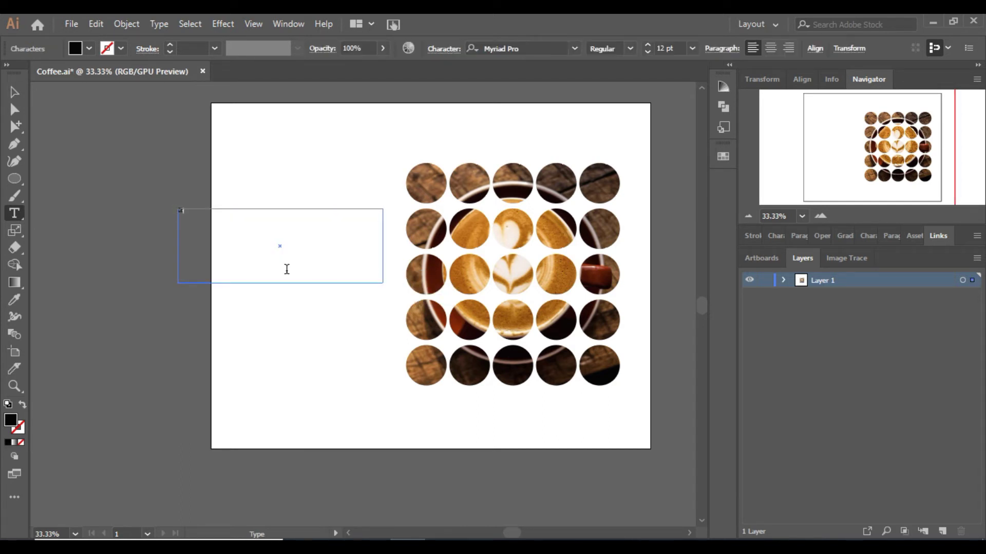
type("COFFEE")
key("Escape")
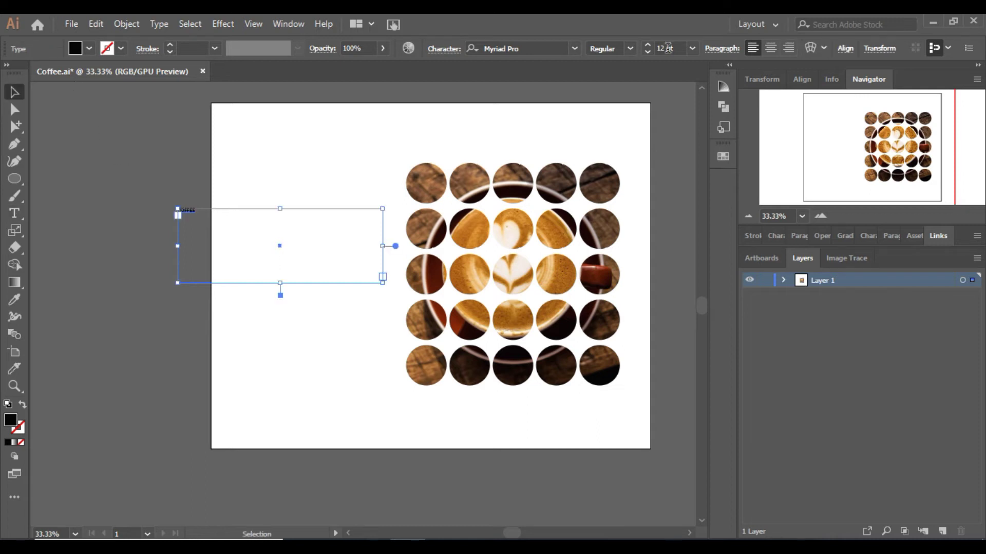
Set the COFFEE text to 72 pt Bold and move it fully onto the artboard.
left_click(692, 49)
left_click(703, 307)
left_click_drag(273, 213, 325, 232)
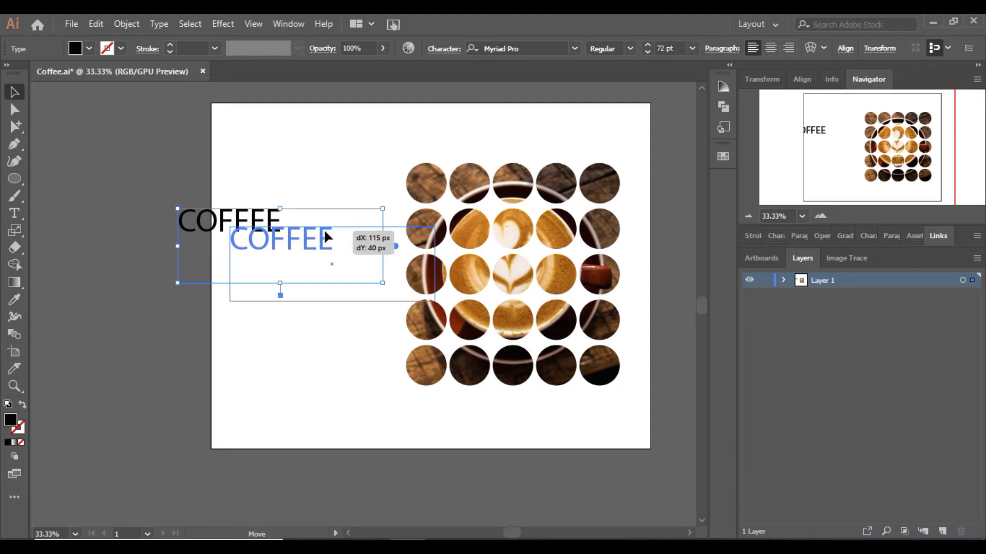
left_click_drag(323, 229, 324, 229)
left_click(630, 48)
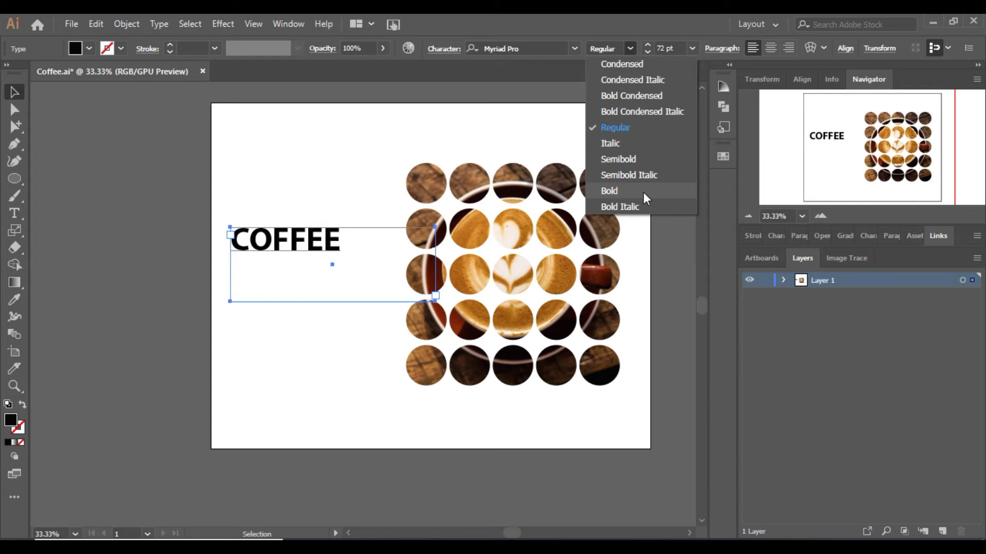
left_click(643, 192)
left_click(220, 200)
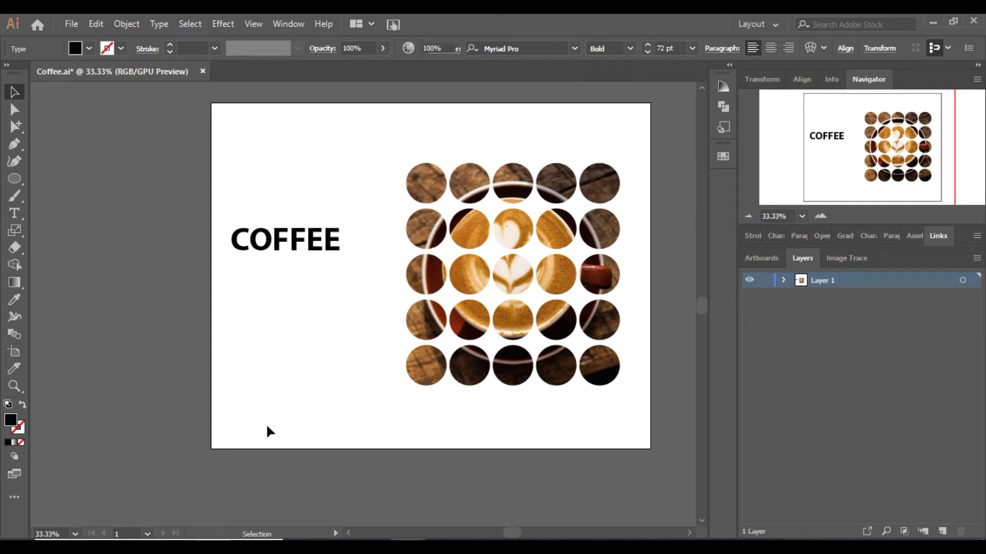
Resize the artboard to about 1112 by 687 px, widening it on the text side and lowering its upper edge.
left_click(15, 352)
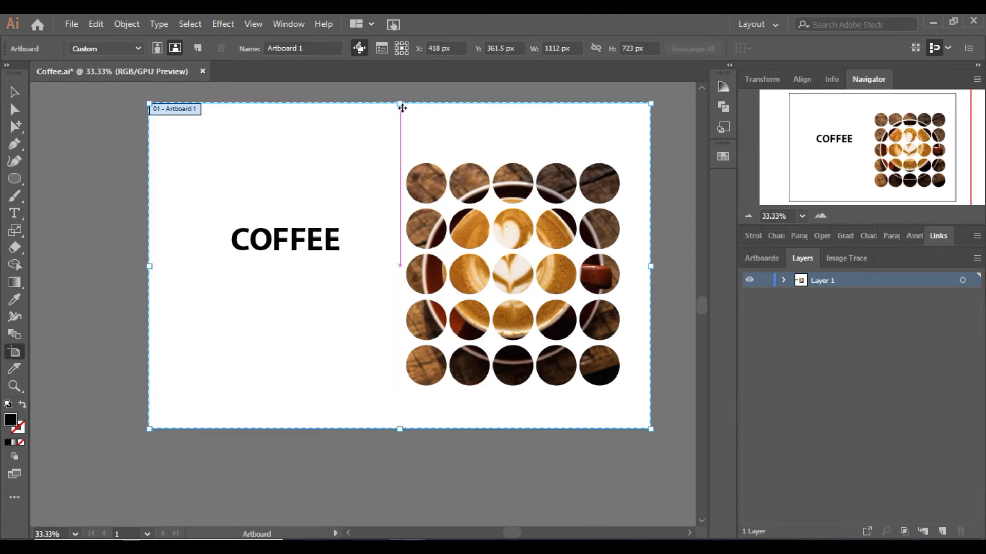
left_click_drag(400, 104, 402, 121)
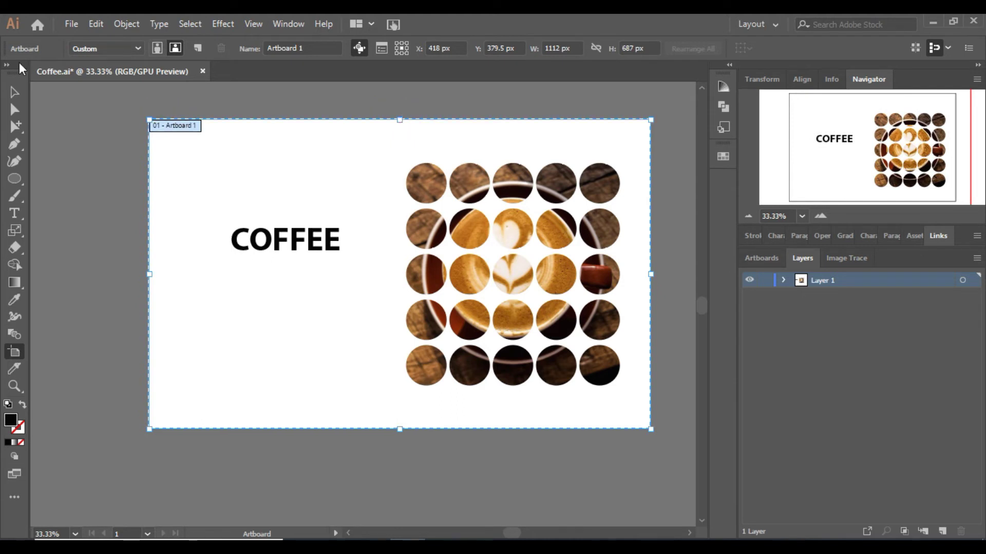
key("v")
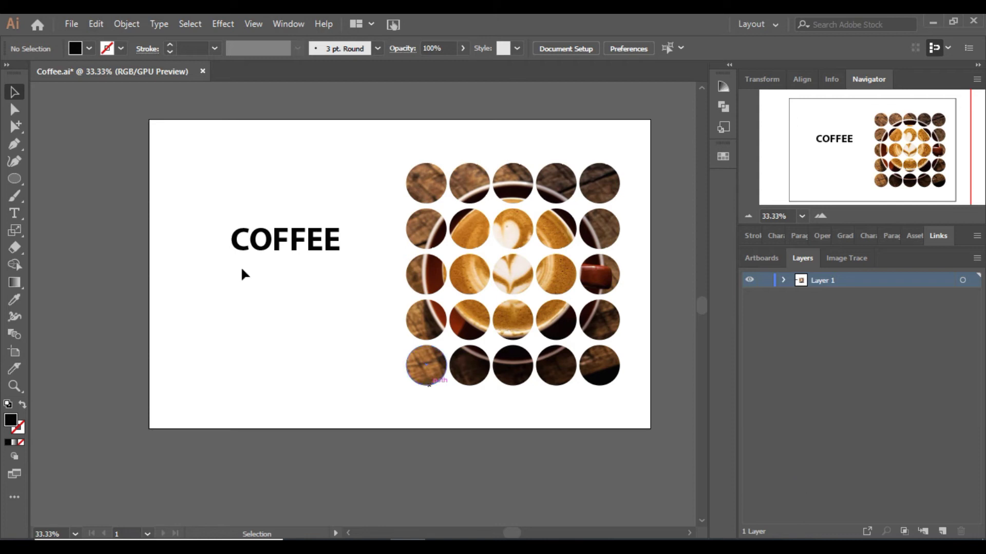
Move the COFFEE text further from the circle grid and enlarge it to 107 pt.
left_click_drag(273, 245, 232, 246)
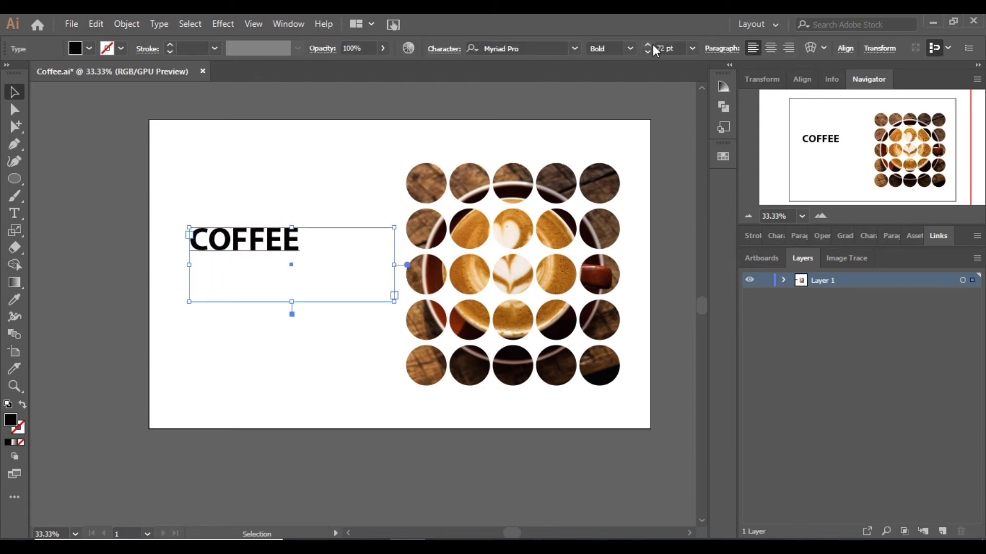
left_click_drag(649, 44, 649, 44)
left_click_drag(366, 231, 357, 227)
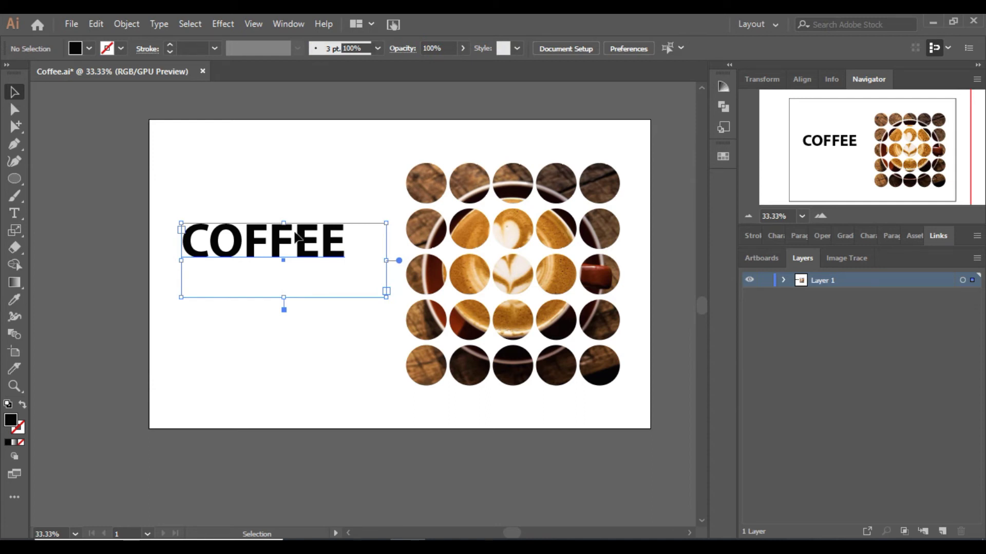
left_click(572, 137)
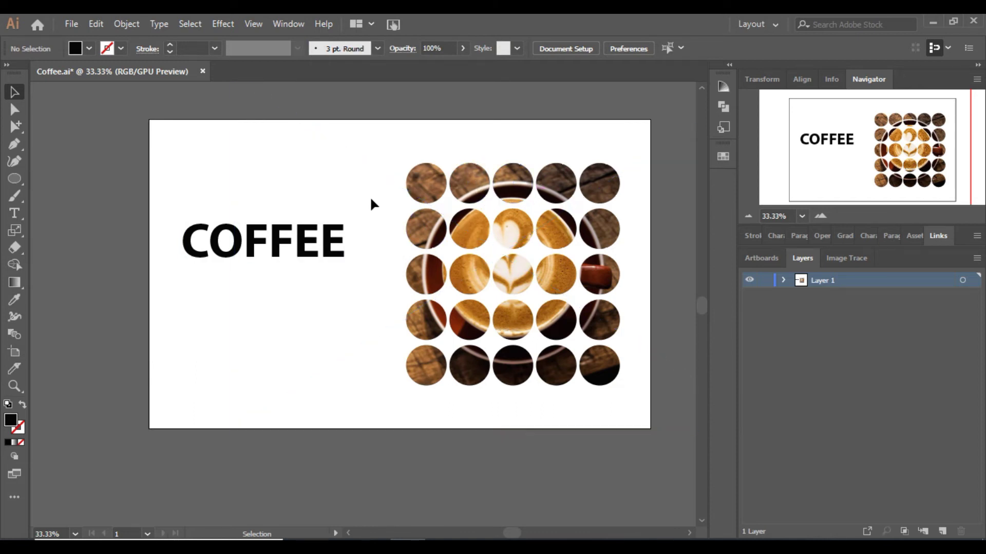
Turn the COFFEE text into a compound shape.
left_click(264, 247)
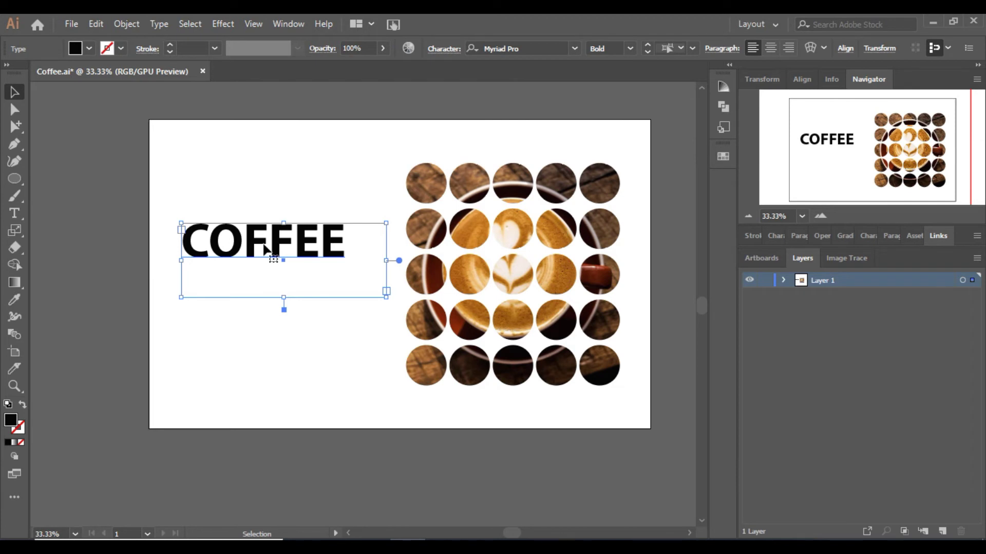
left_click(723, 106)
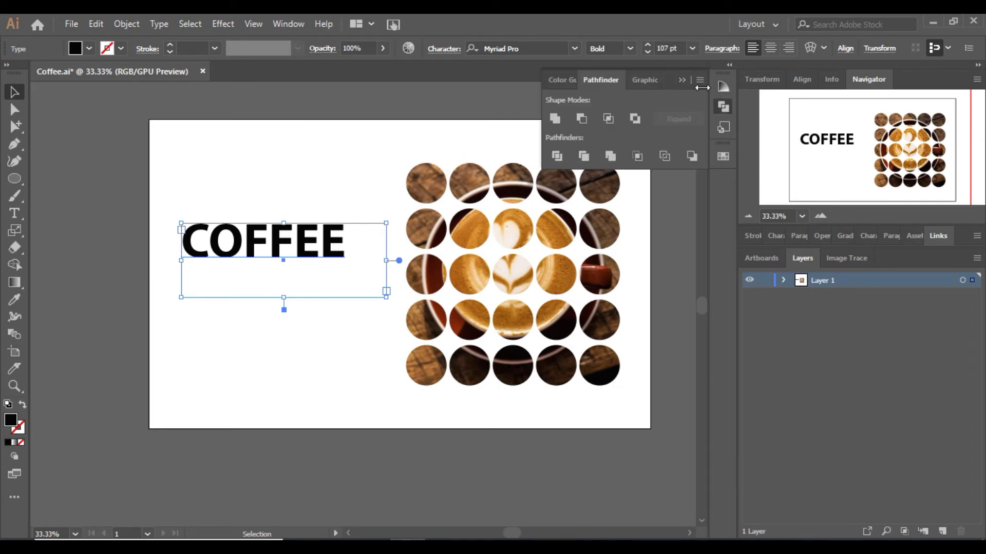
left_click(699, 81)
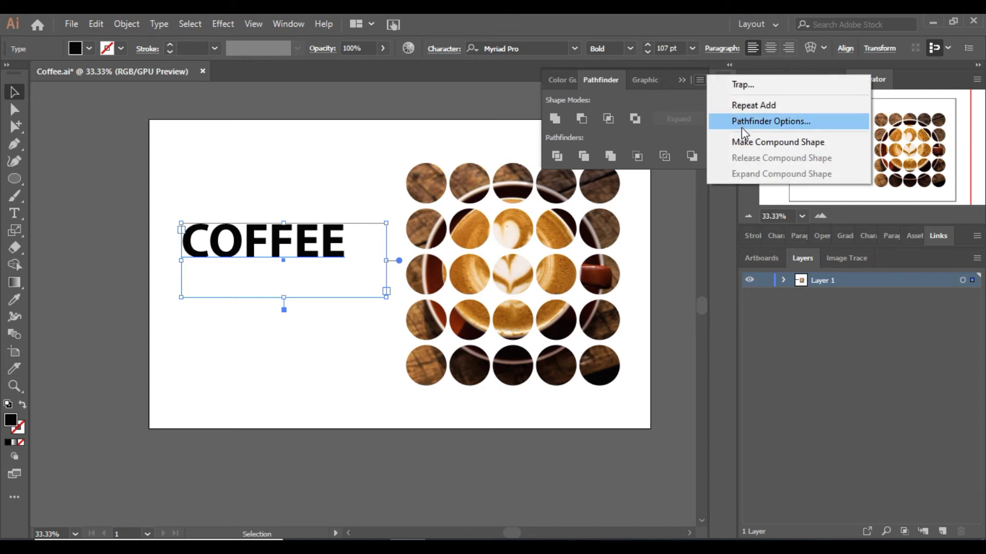
left_click(749, 144)
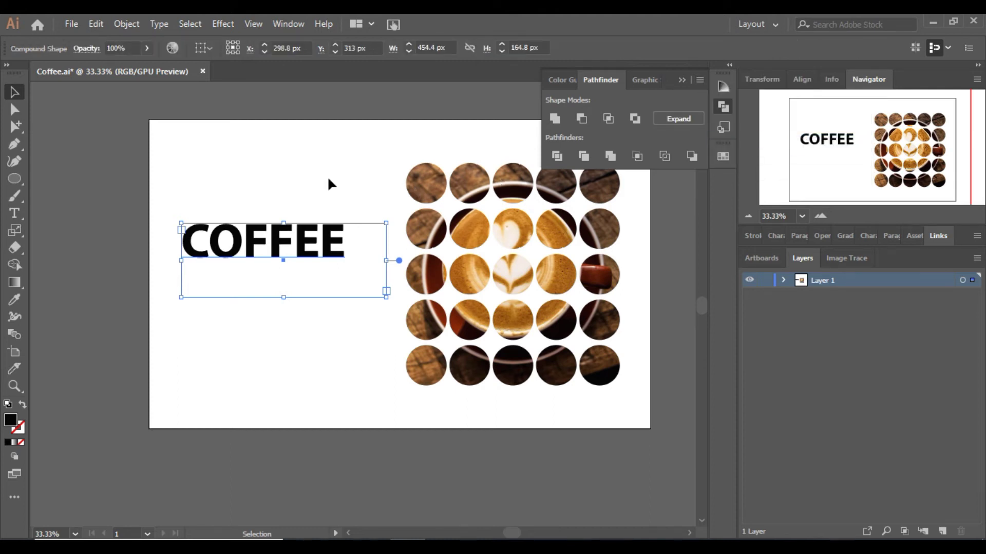
left_click(328, 184)
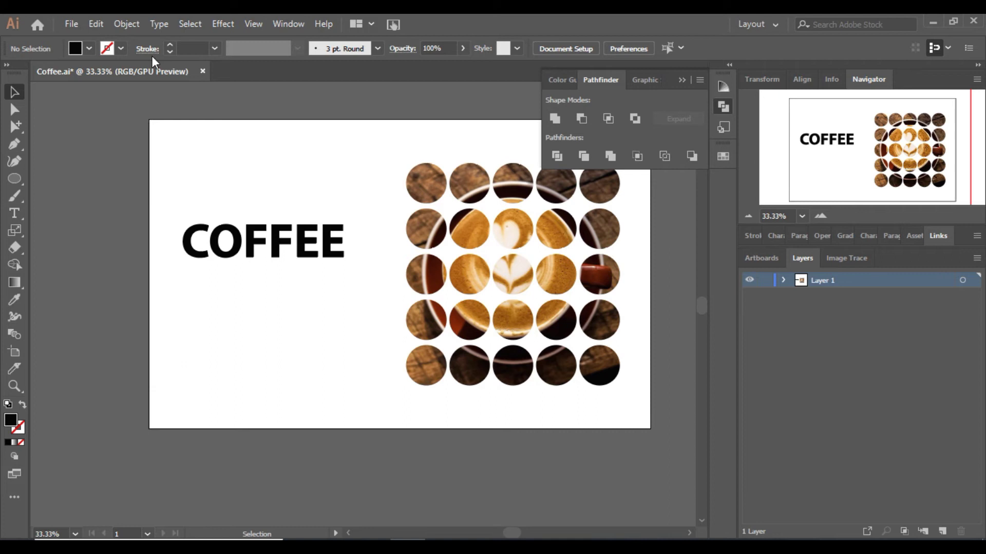
Place the coffee beans photo over the COFFEE text and scale it to the width of the word.
left_click(78, 21)
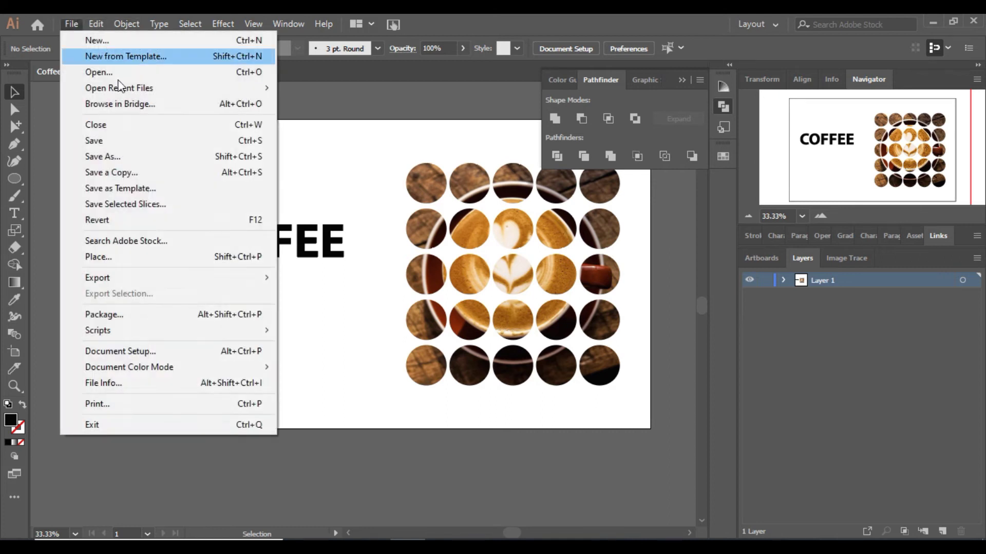
left_click(98, 255)
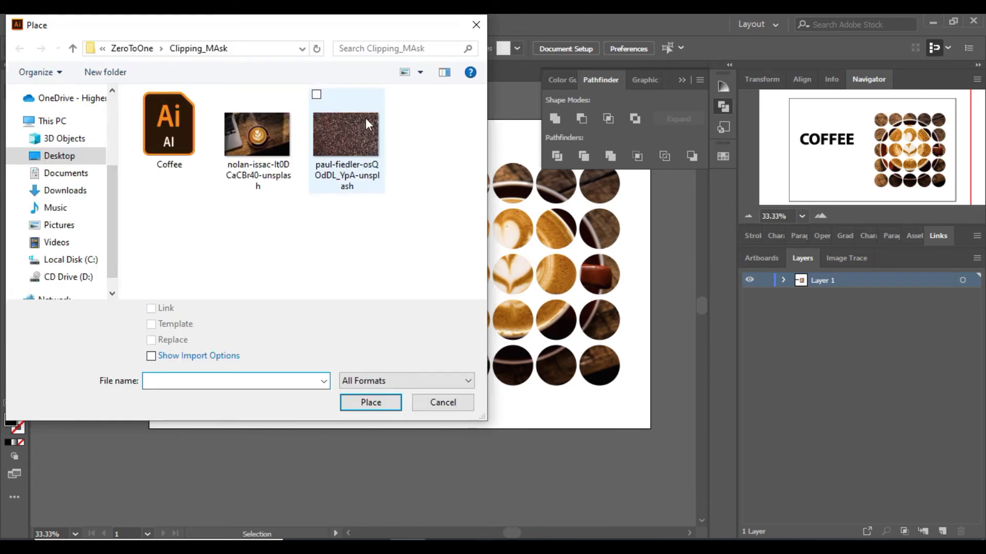
left_click(359, 139)
left_click(371, 402)
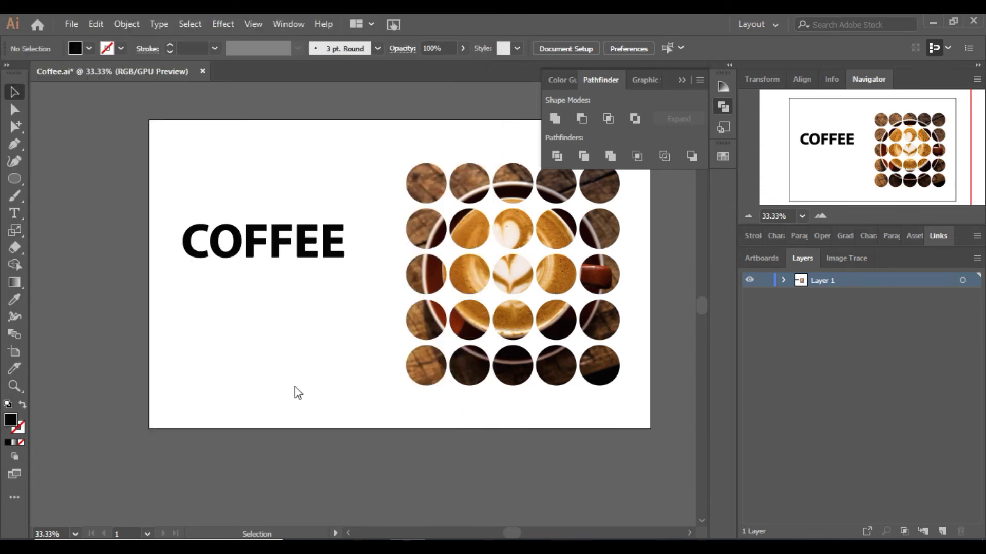
left_click_drag(231, 244, 314, 262)
left_click_drag(201, 235, 181, 236)
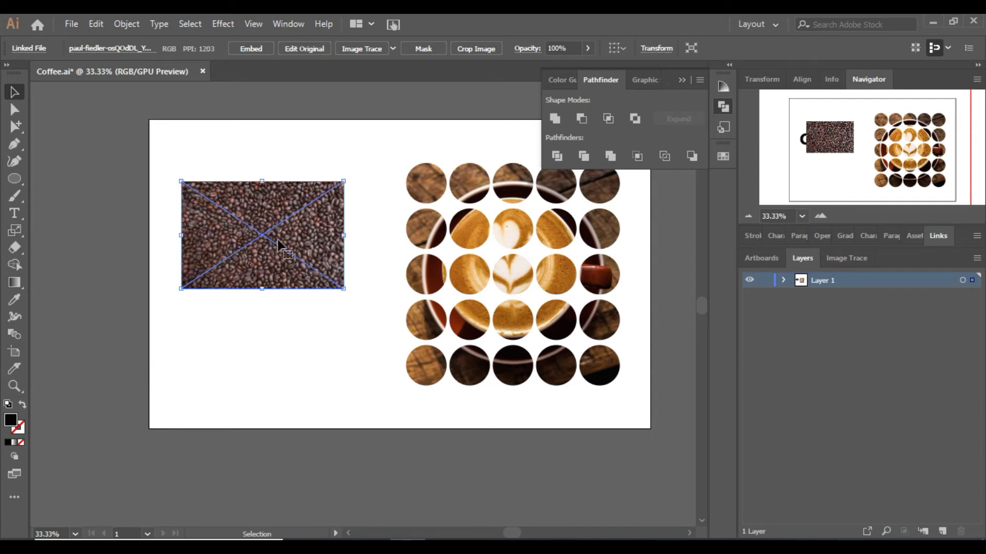
Send the coffee beans photo behind the COFFEE text and enlarge it slightly beyond the last letter.
right_click(307, 261)
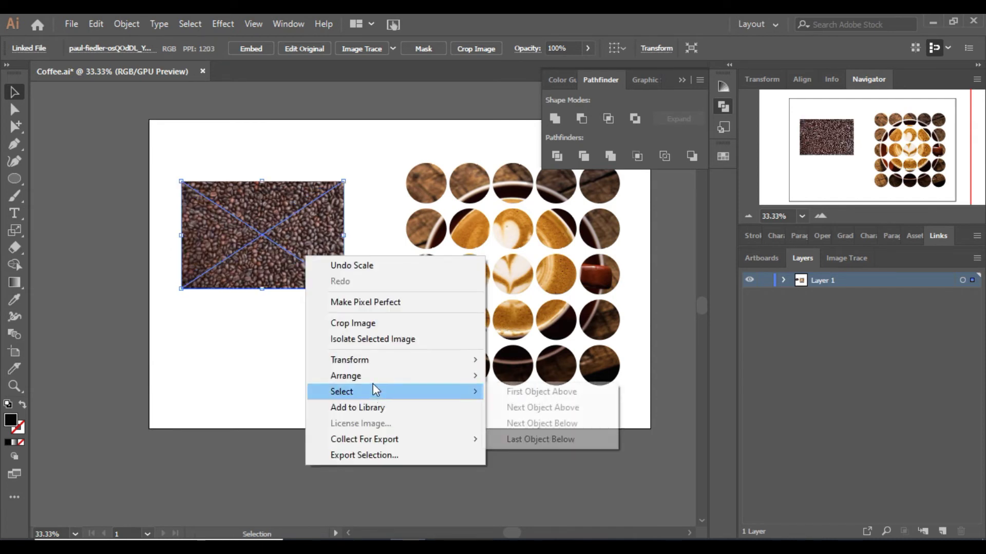
mouse_move(372, 376)
left_click(547, 424)
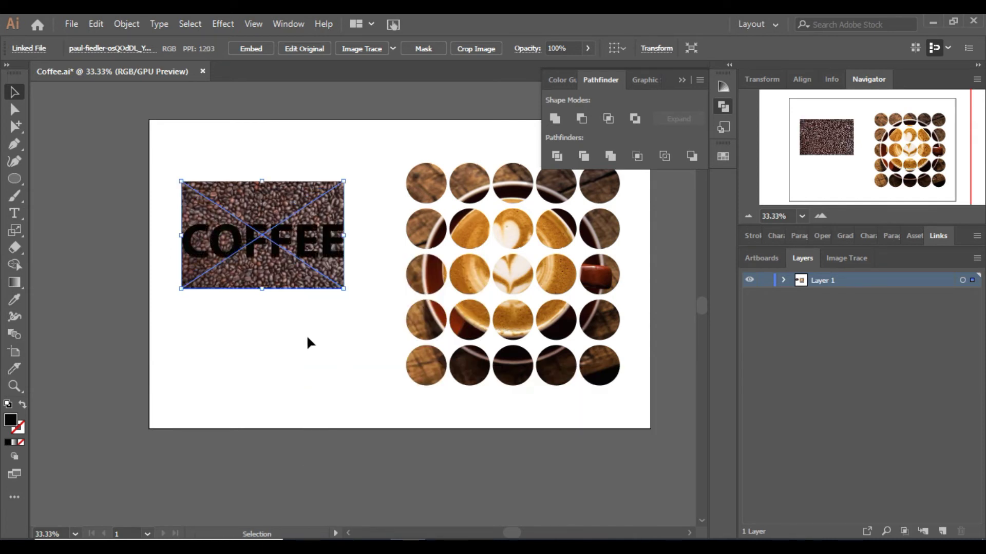
left_click_drag(343, 235, 348, 236)
left_click(322, 315)
Make a clipping mask from the COFFEE text and the coffee beans photo.
left_click_drag(326, 316, 249, 214)
right_click(249, 216)
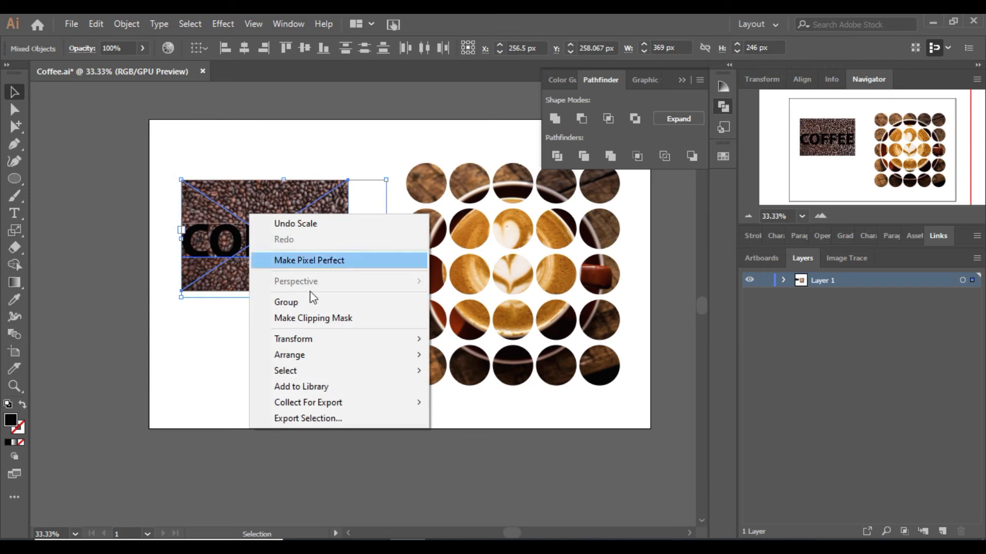
left_click(332, 315)
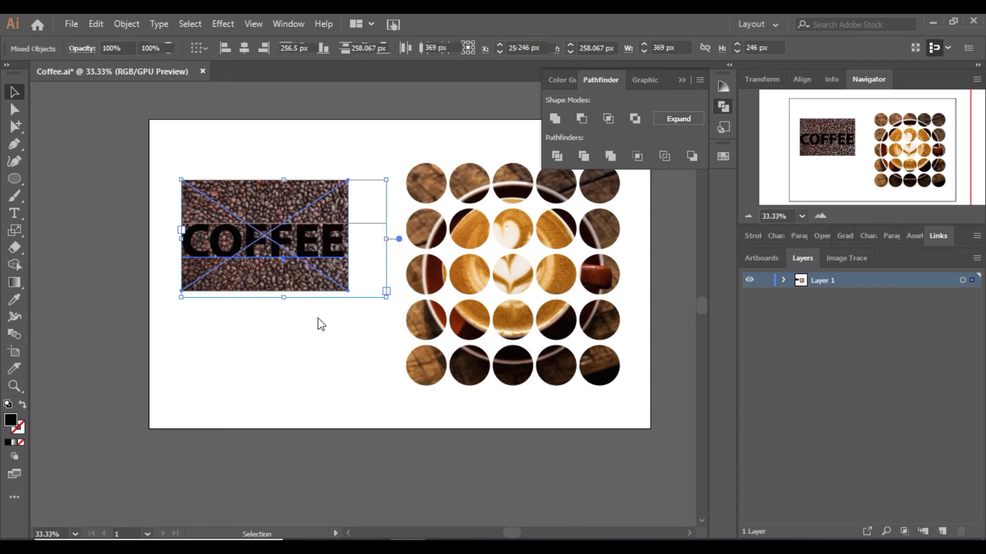
left_click(263, 338)
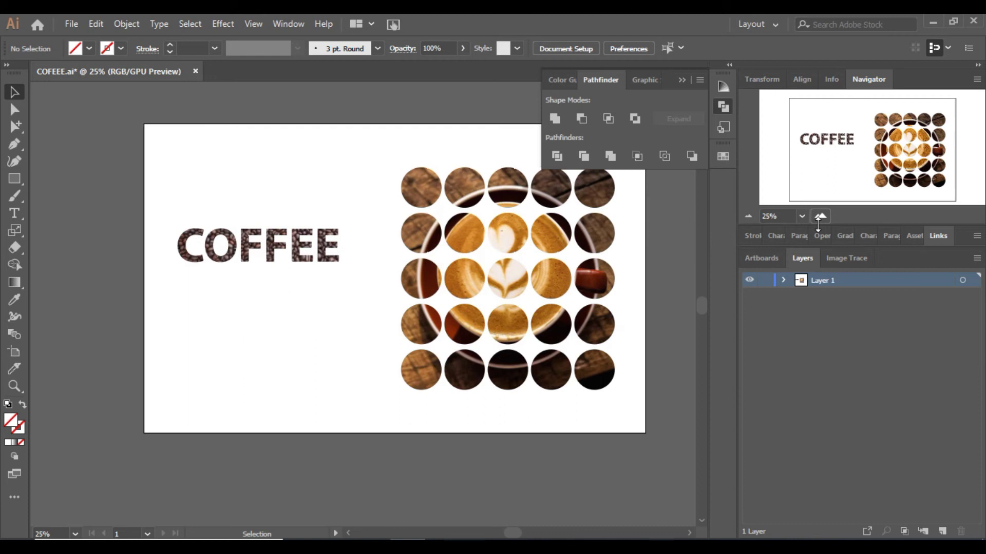
Replace the word in the bean-filled masked text with CUP.
left_click(820, 215)
key("t")
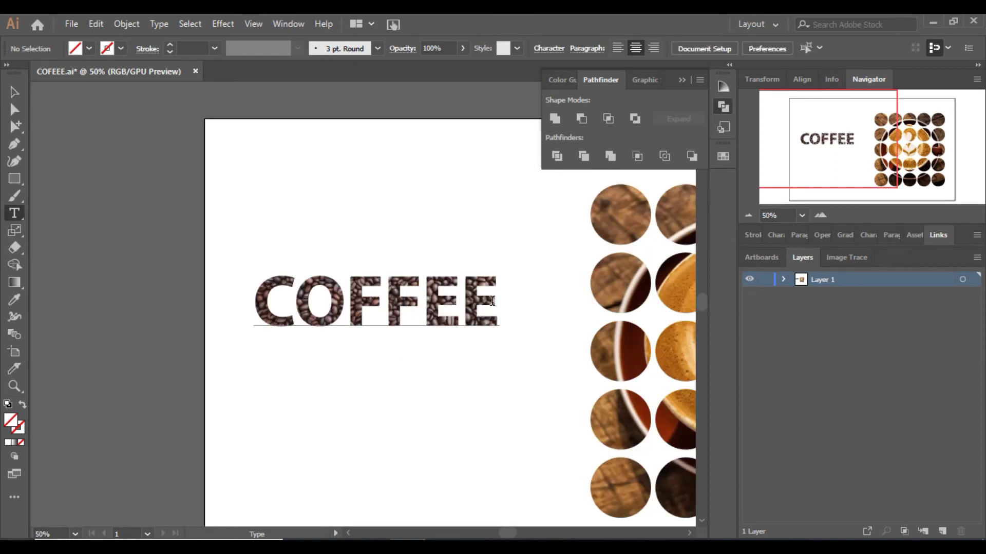
double_click(492, 302)
type("CUP")
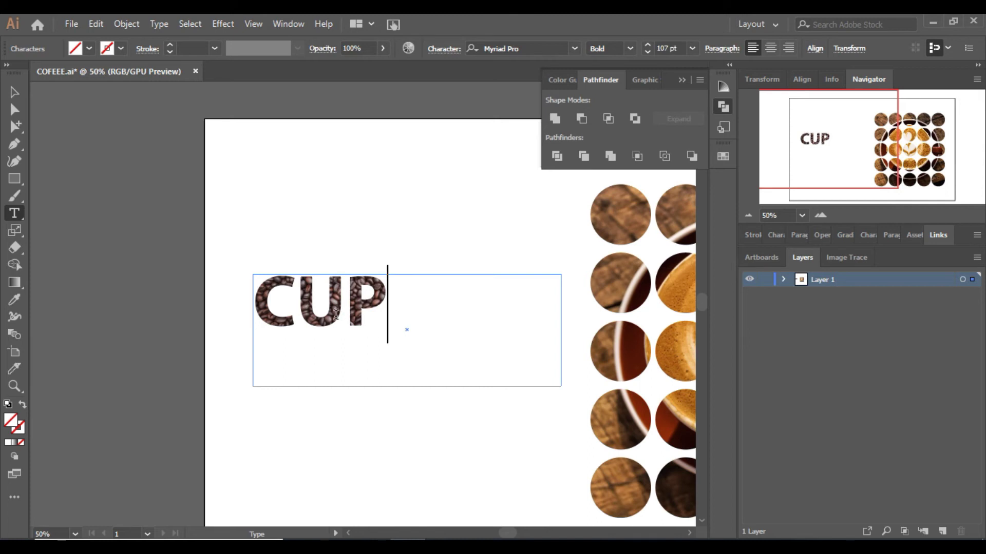
Change the bean-filled masked word back to COFFEE.
key("BackSpace")
key("BackSpace")
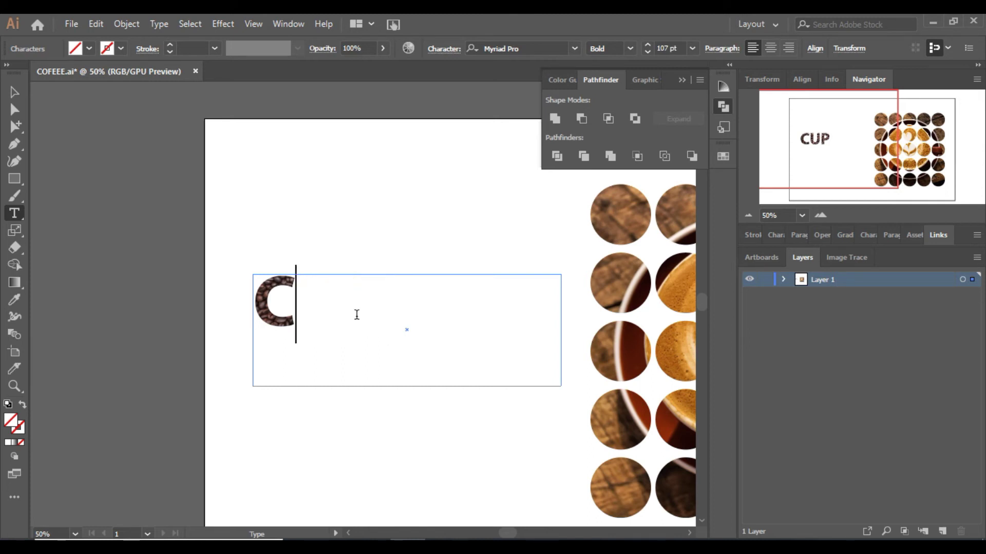
type("OFFEE")
key("Escape")
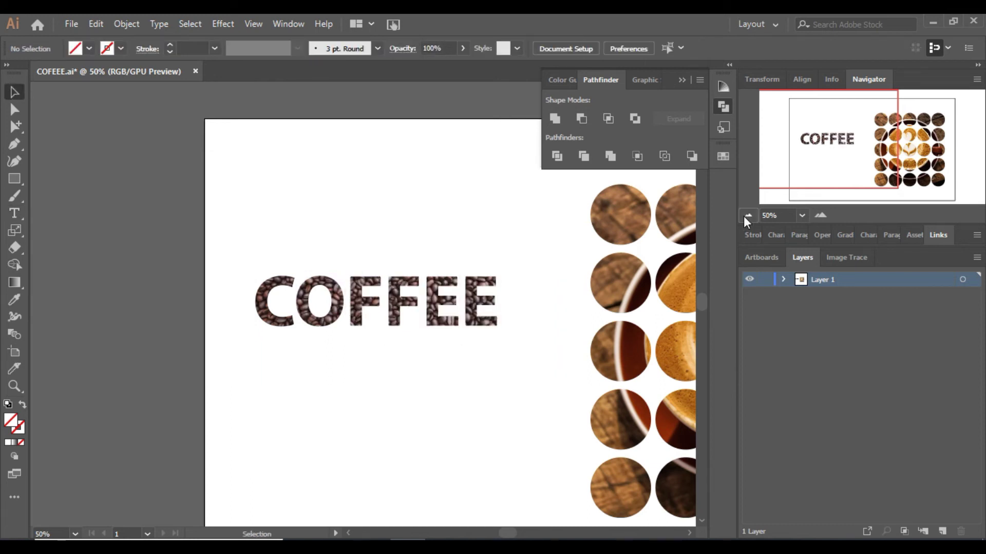
Add a new layer beneath Layer 1 and draw a full-height rectangle on it behind COFFEE, covering the left part of the artboard.
left_click(748, 216)
left_click_drag(480, 380, 318, 341)
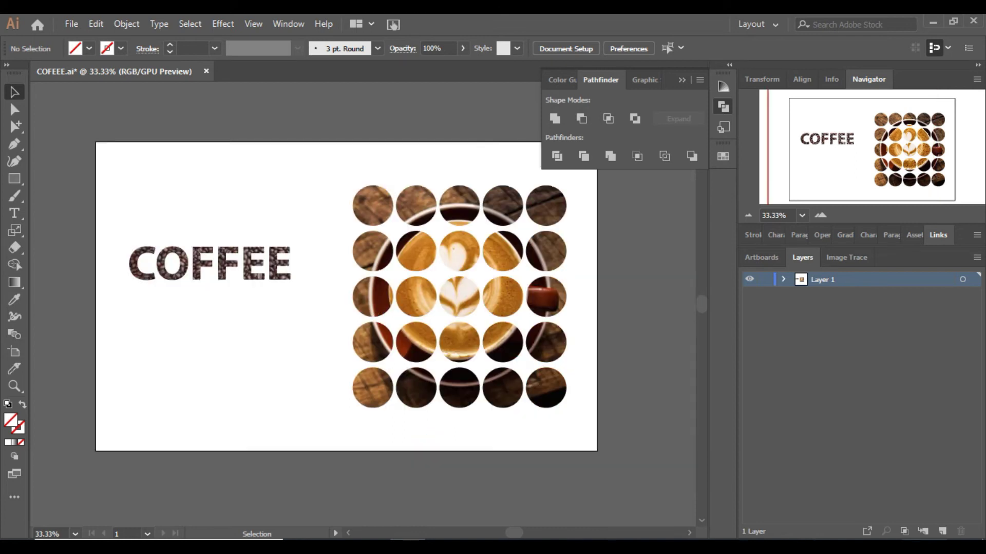
left_click(942, 532)
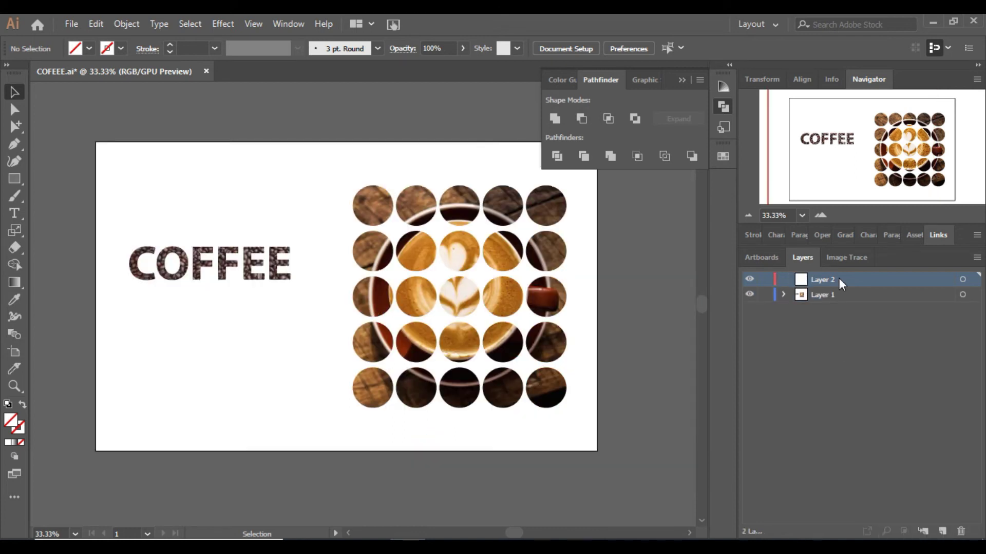
key("m")
left_click_drag(96, 142, 202, 258)
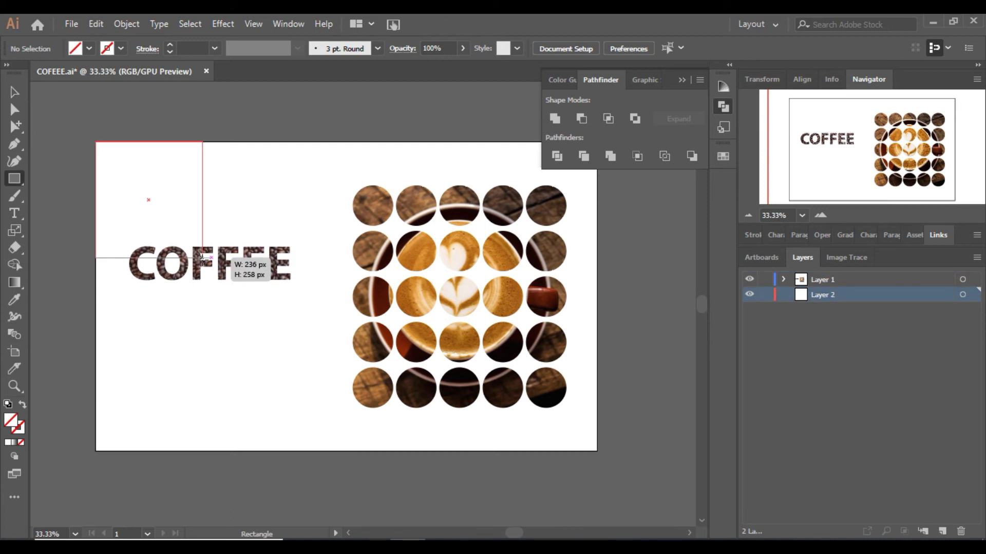
left_click_drag(202, 258, 325, 450)
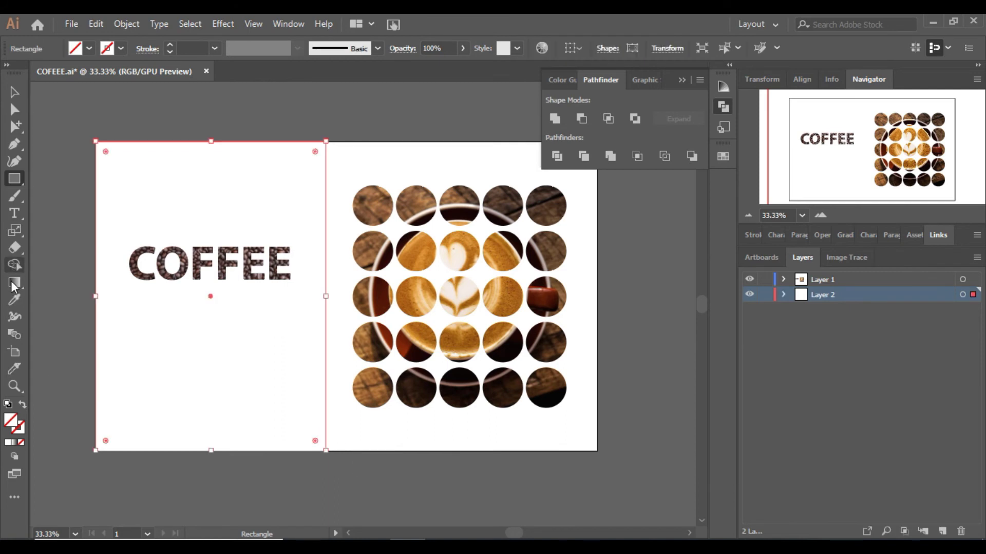
Fill the rectangle with an orange-brown colour sampled from the coffee cup photo.
left_click(15, 300)
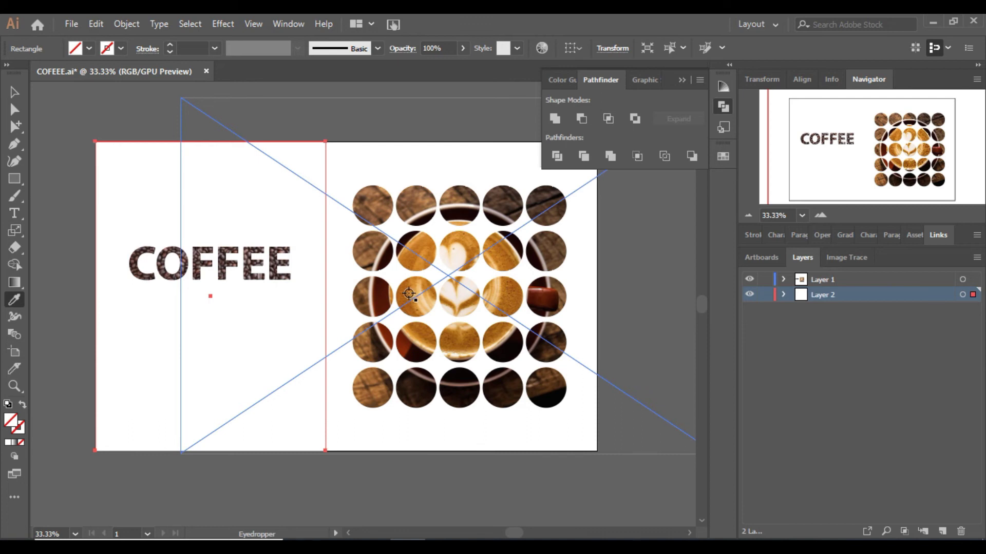
left_click(409, 296)
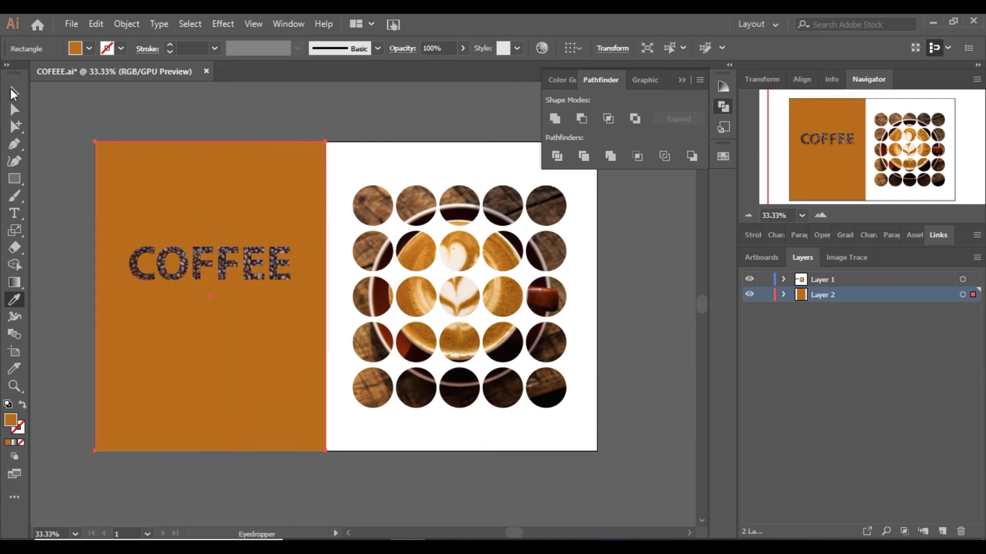
left_click(14, 93)
left_click(321, 105)
left_click(78, 229)
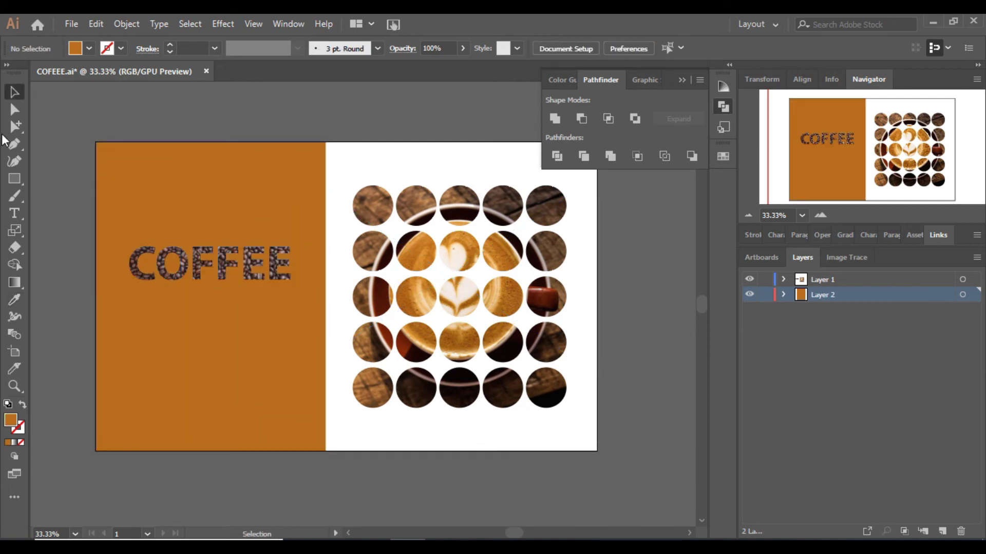
Create an area text on the orange-brown rectangle reading LIFE and HAPPENS on separate lines.
left_click(15, 213)
left_click_drag(128, 203, 298, 380)
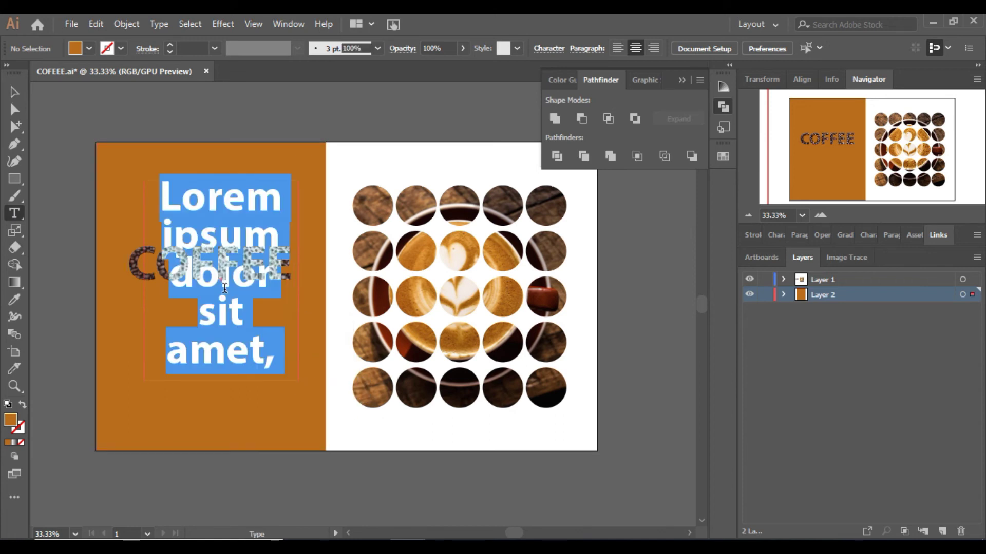
type("LIFE")
key("Return")
type("HAPPENS")
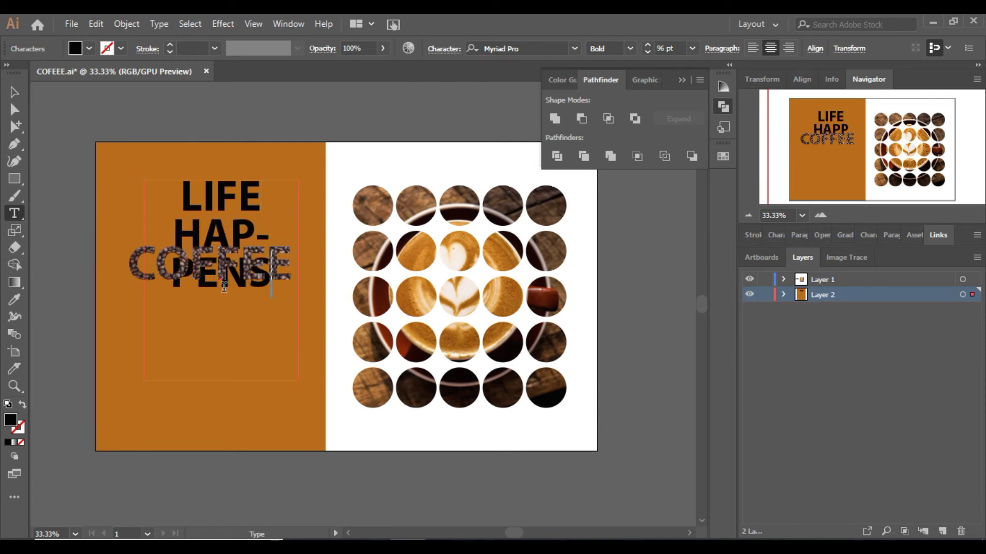
Widen the text frame until HAPPENS fits on one line and place both words directly above COFFEE.
left_click(14, 92)
left_click_drag(298, 281, 340, 280)
left_click_drag(288, 230, 277, 231)
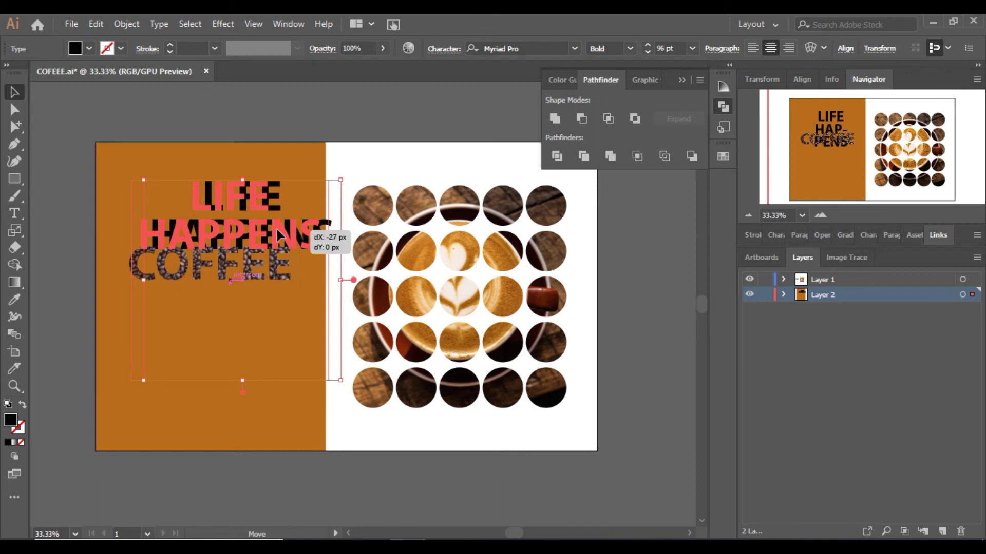
left_click_drag(277, 229, 270, 221)
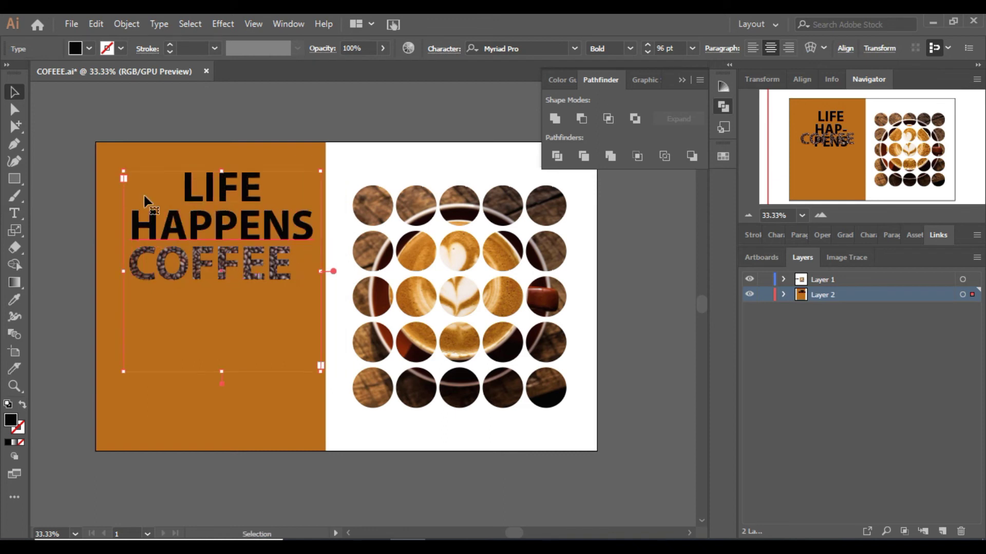
Add the word HELPS on the line below COFFEE and colour the whole text block white.
key("t")
left_click(316, 231)
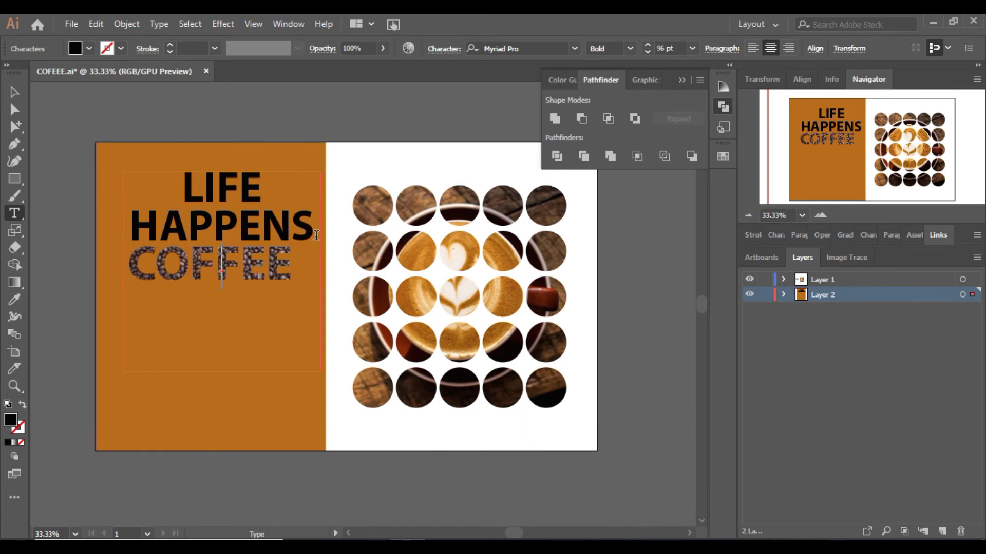
type("HELPS")
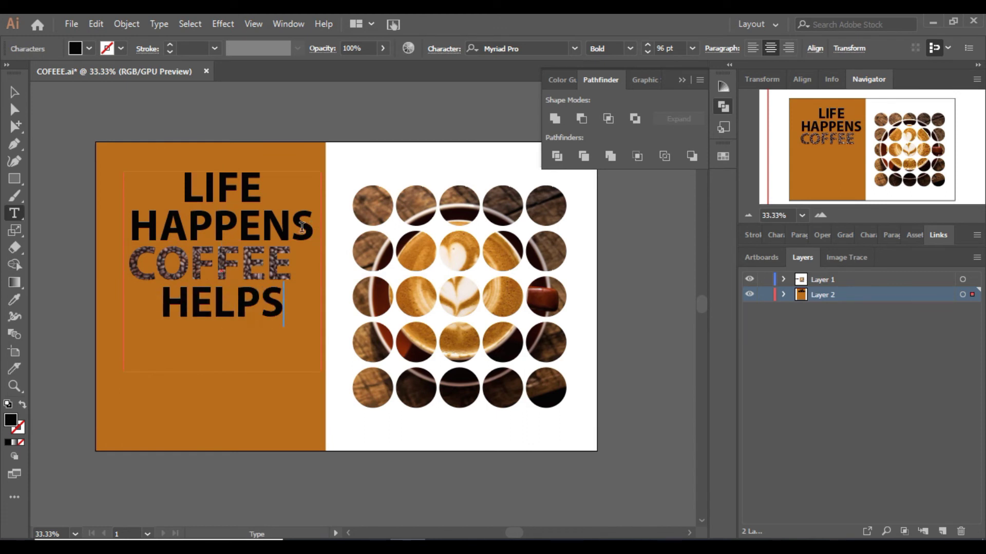
left_click(15, 93)
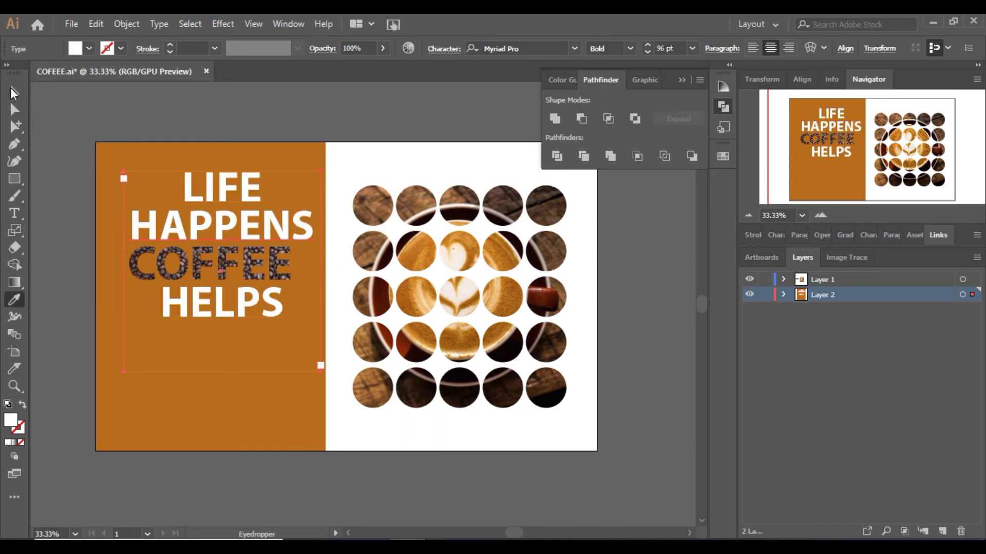
left_click(13, 93)
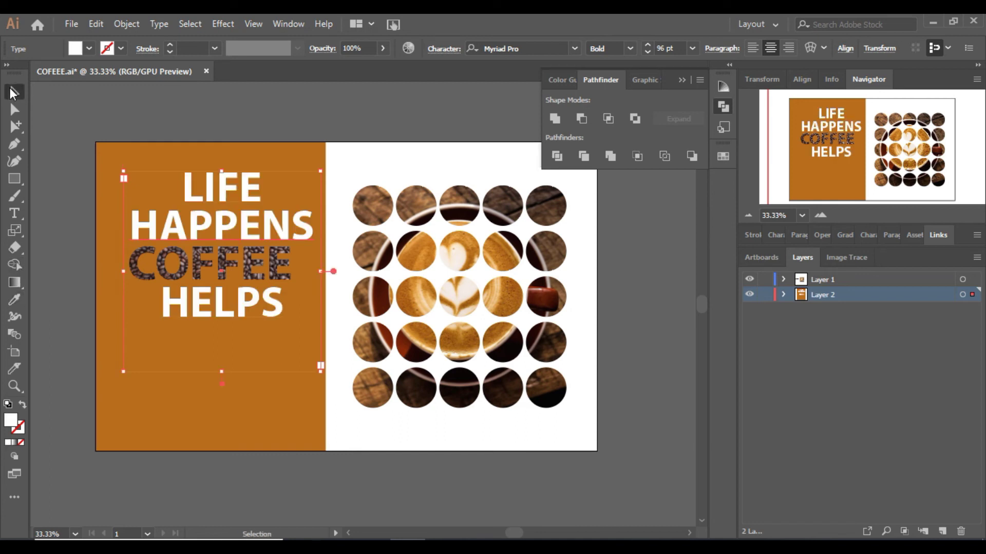
Expand the white text block into editable letter shapes.
left_click(126, 24)
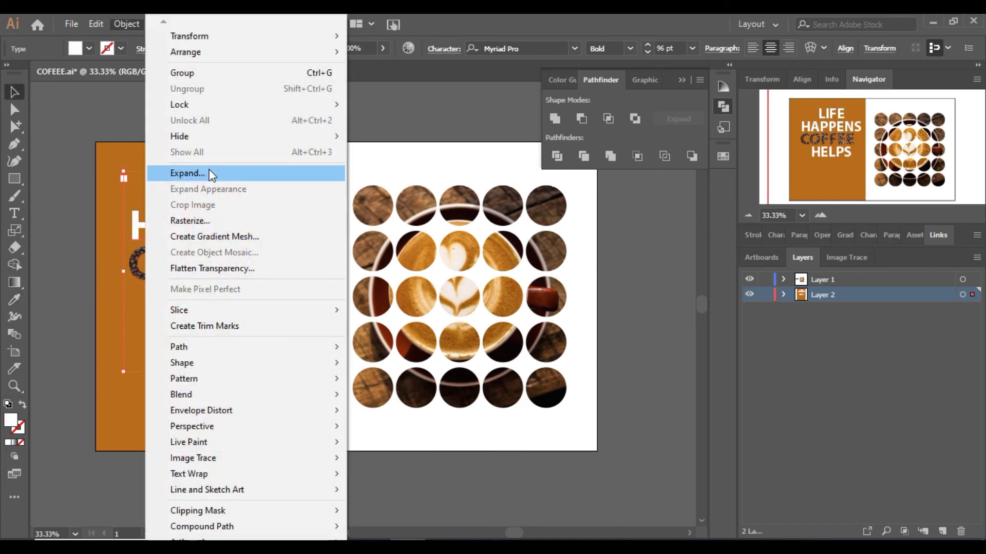
left_click(208, 169)
left_click(458, 365)
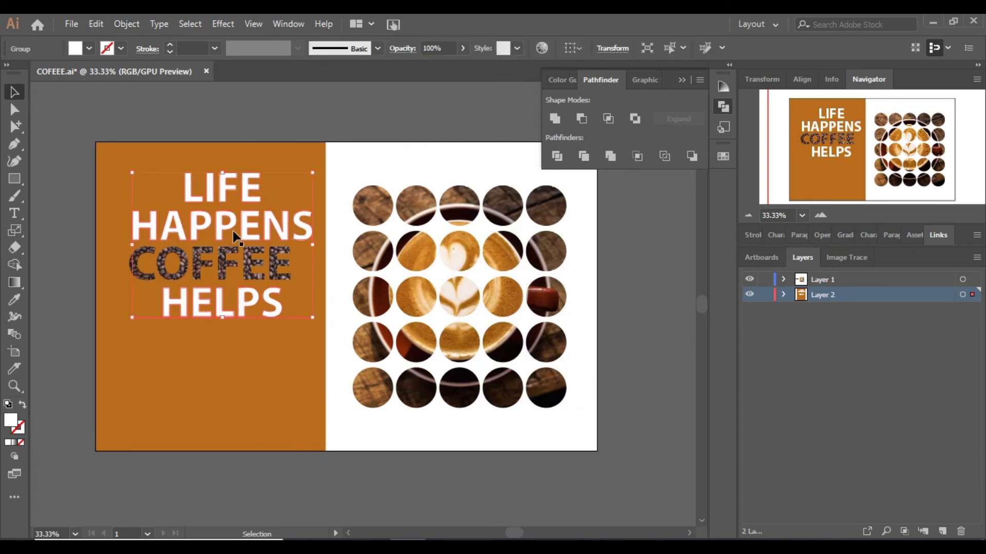
Isolate the expanded letter group, scale down LIFE, HAPPENS and HELPS, and reposition them close around COFFEE.
double_click(210, 247)
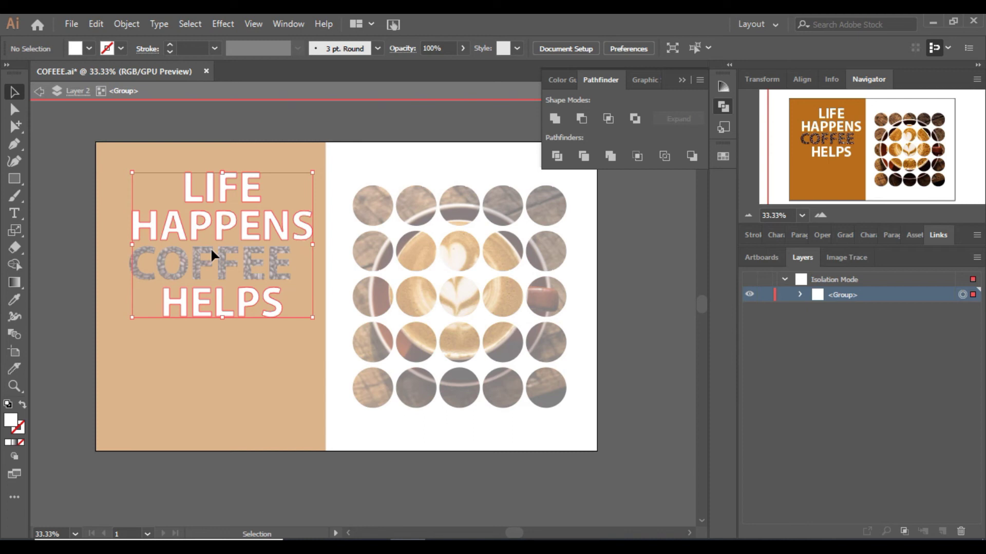
left_click(304, 237)
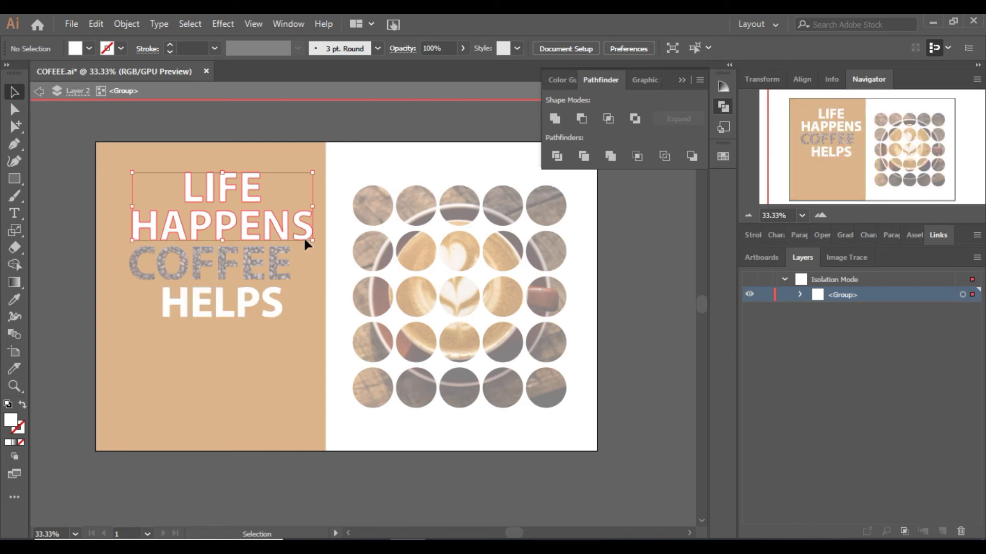
left_click_drag(312, 239, 292, 227)
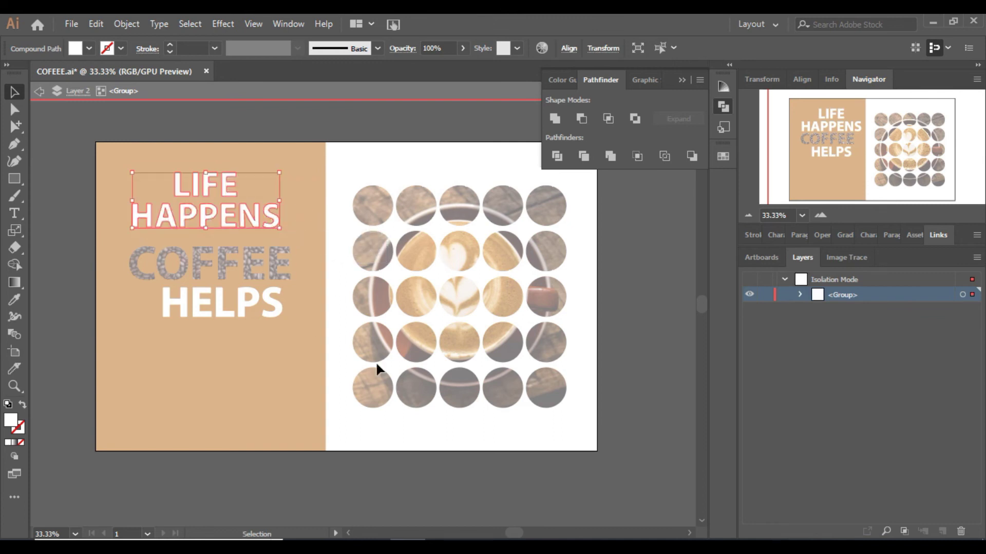
left_click(278, 308)
left_click(186, 193)
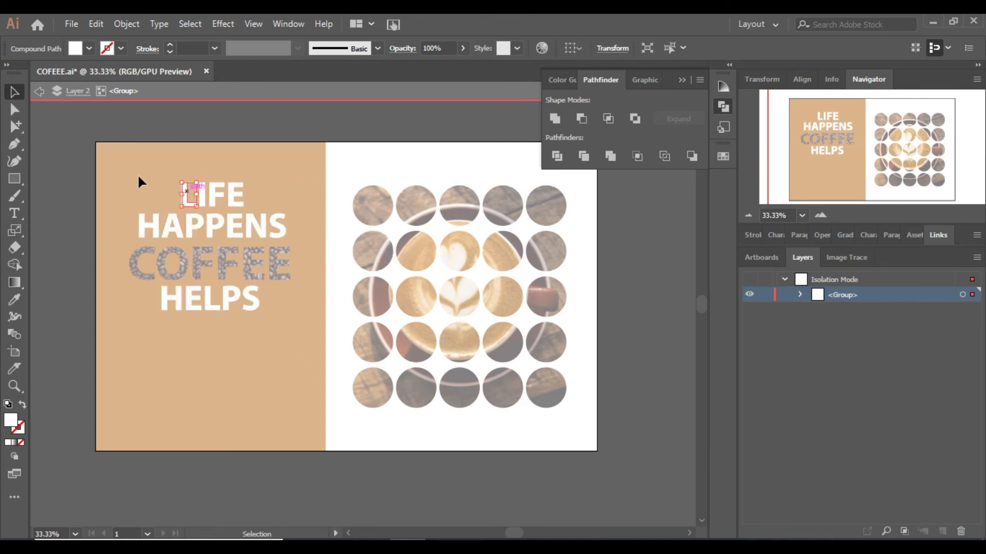
Group the letters of LIFE, HAPPENS and HELPS into one separate group per word.
key("ctrl+g")
left_click_drag(247, 203, 116, 228)
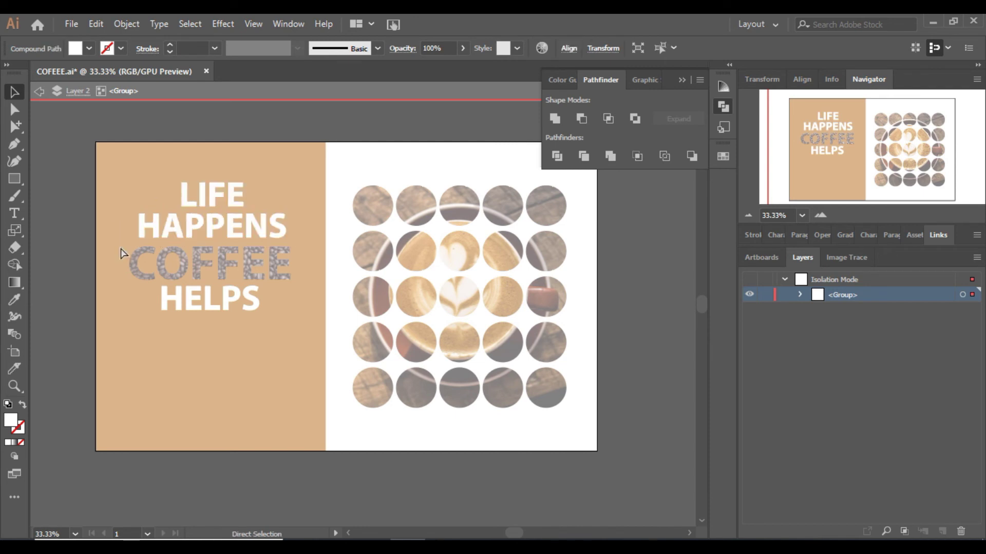
key("ctrl+g")
left_click_drag(287, 319, 133, 292)
key("ctrl+g")
Centre the LIFE, HAPPENS and HELPS groups horizontally on each other and leave isolation mode.
key("a")
left_click_drag(183, 179, 180, 178)
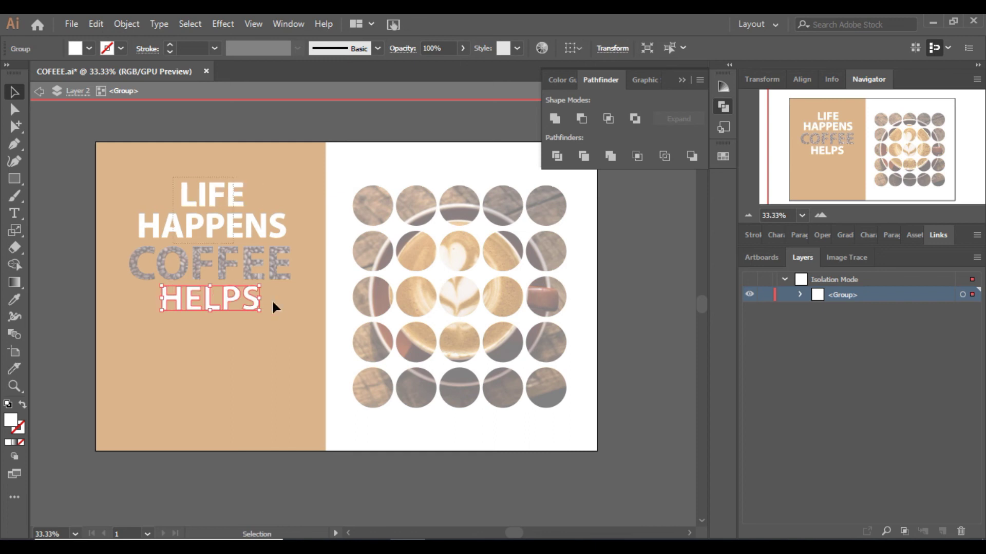
key("ctrl+a")
left_click(332, 323)
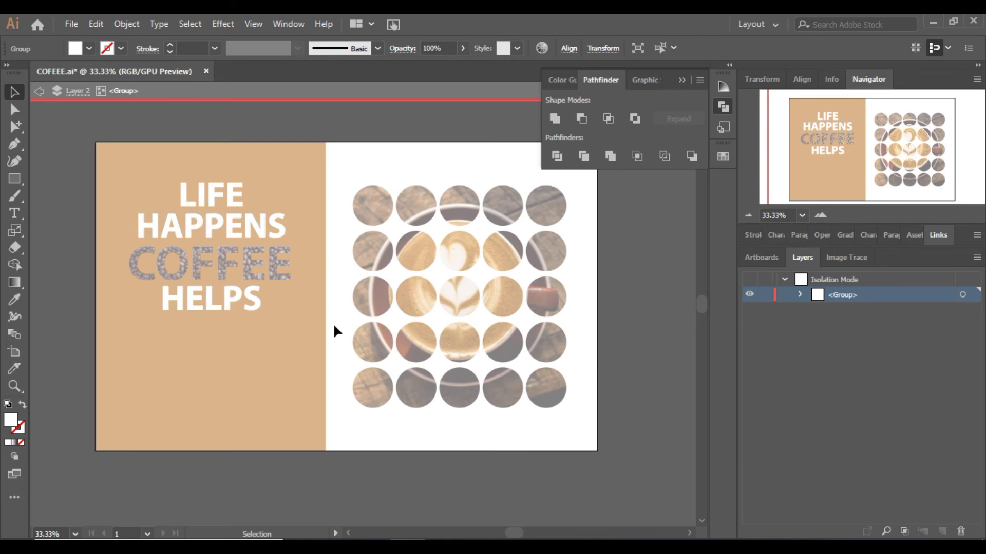
double_click(333, 322)
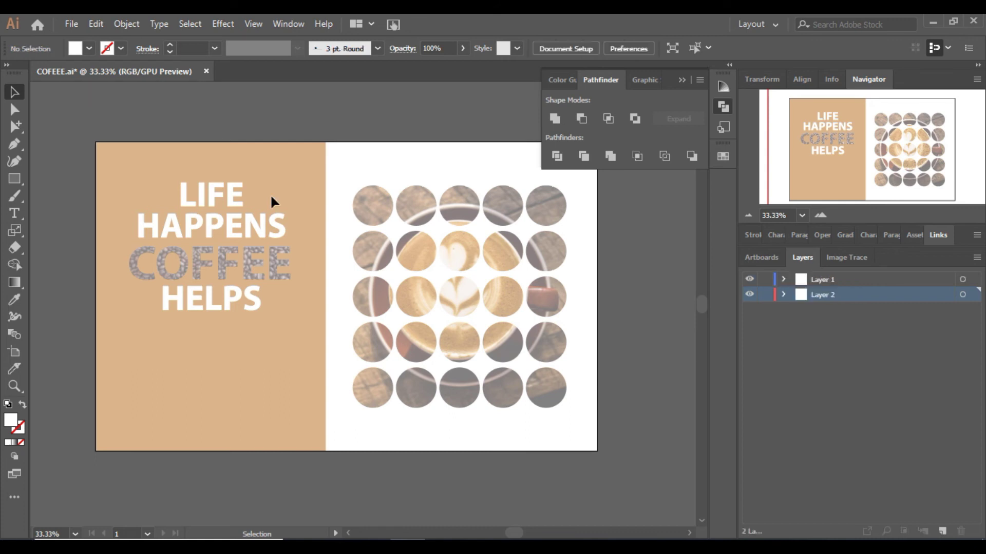
Move the white words together with the bean-filled COFFEE down to the vertical middle of the orange-brown rectangle.
left_click(225, 261)
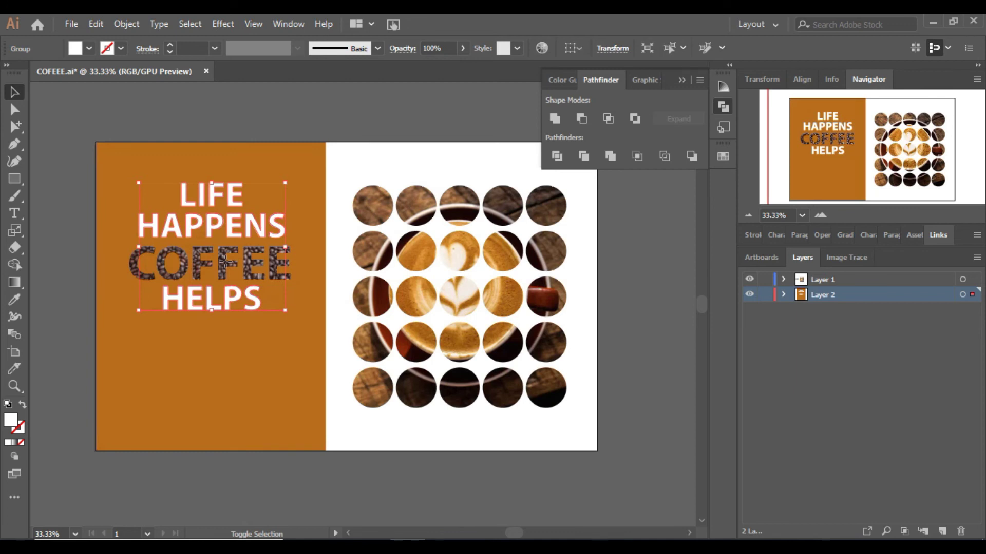
left_click_drag(225, 262, 226, 290)
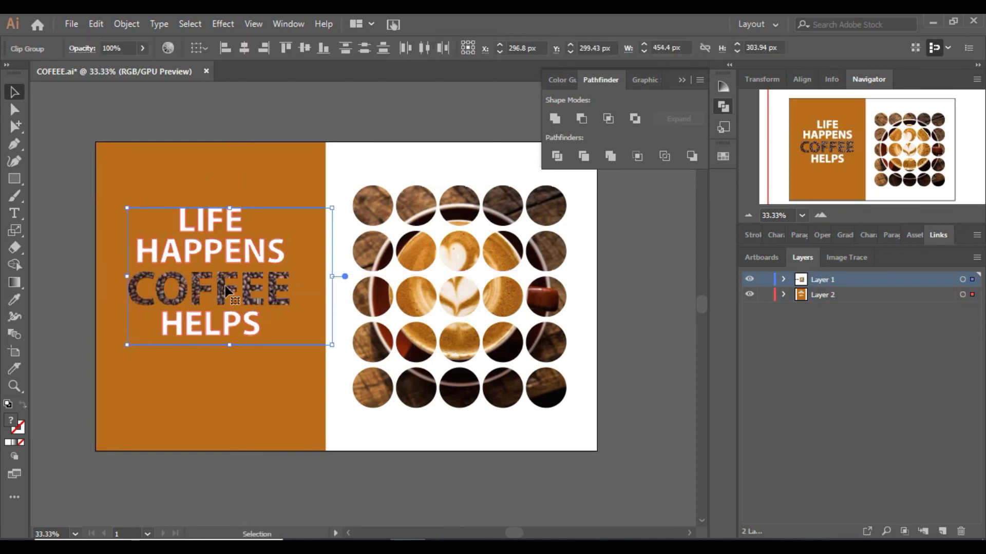
key("Down")
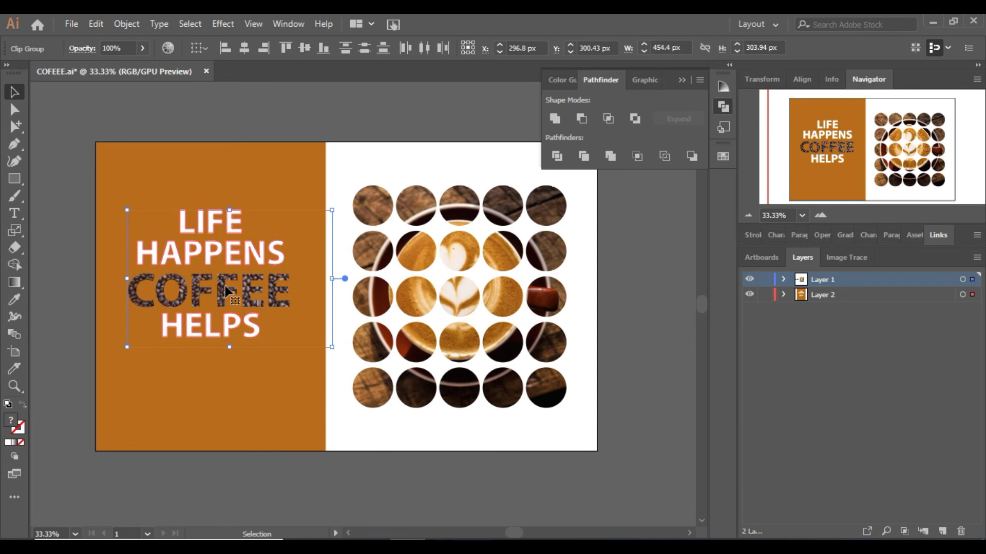
key("Down")
key("Down")
key("Down")
key("Down")
key("Down")
key("Down")
key("Down")
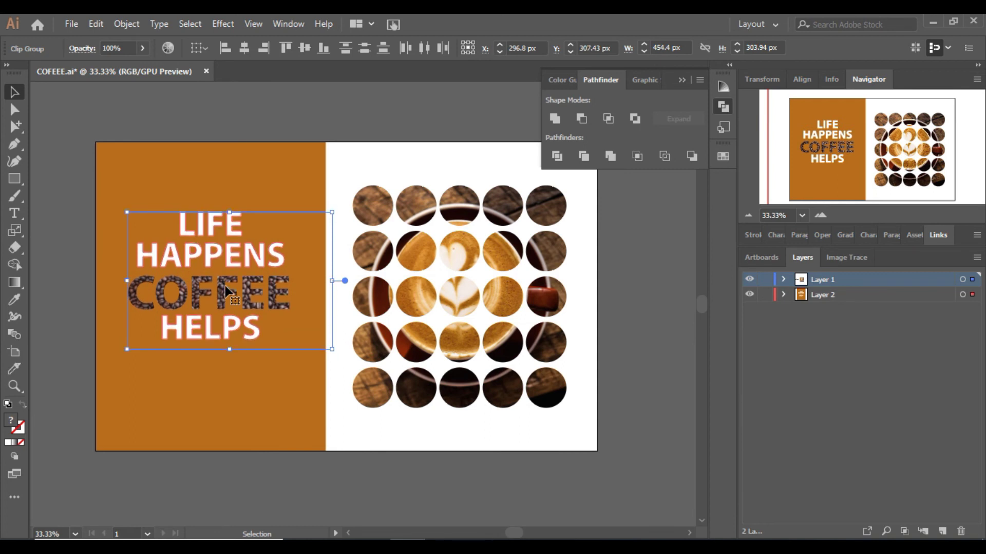
left_click_drag(225, 285, 224, 296)
left_click(498, 458)
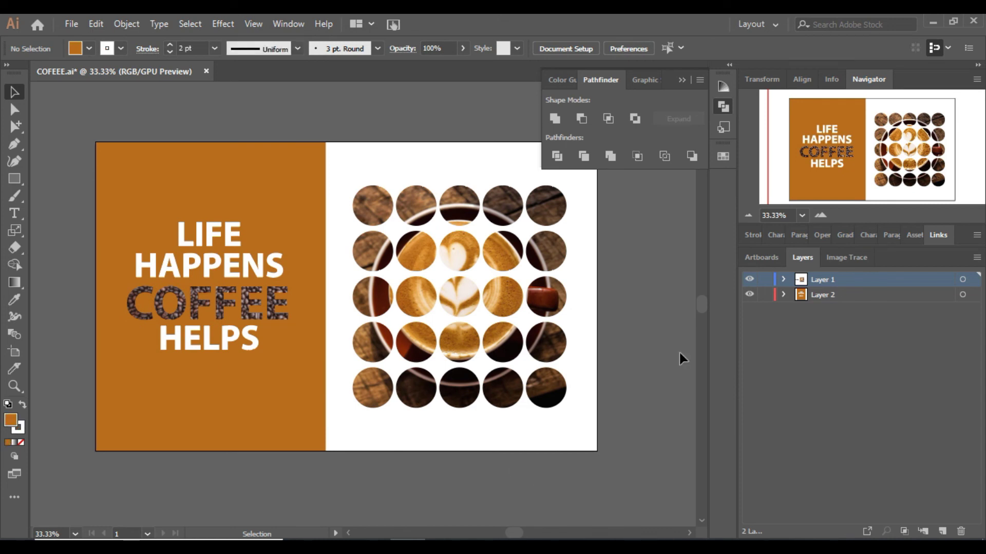
Draw an orange-brown corner triangle about 93 px wide with the Pen tool in the artboard's lower-right corner.
key("p")
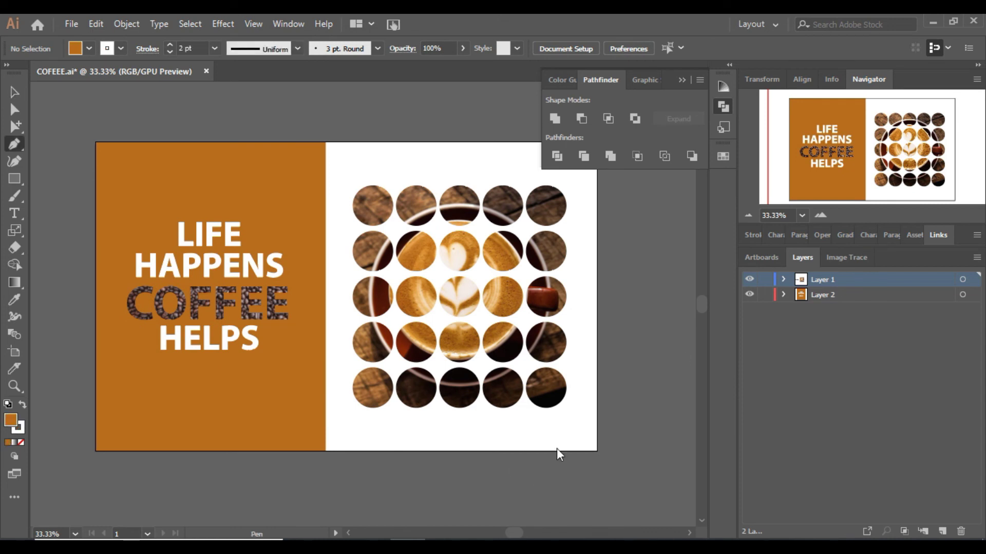
left_click(557, 451)
left_click(596, 408)
left_click(596, 451)
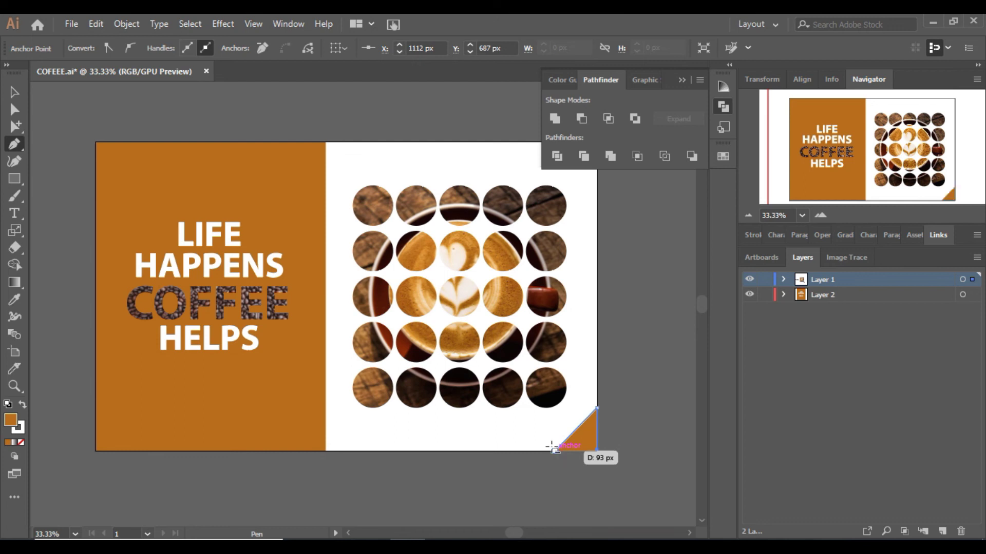
left_click(557, 451)
key("v")
left_click(259, 110)
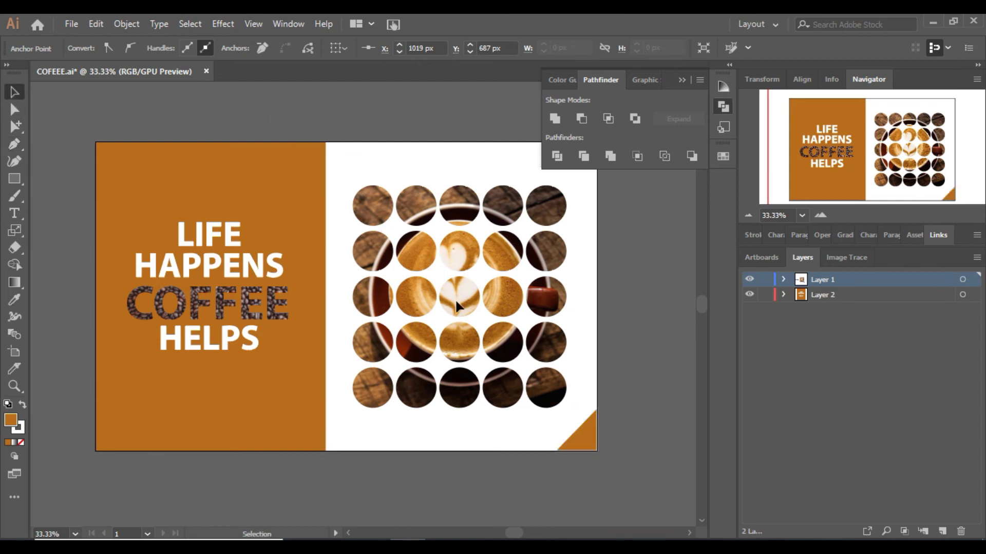
Draw a triangle about 115 px along its diagonal with the Pen tool in the artboard's upper-left corner and fill it with the sampled white.
left_click(15, 145)
left_click(96, 142)
left_click(95, 176)
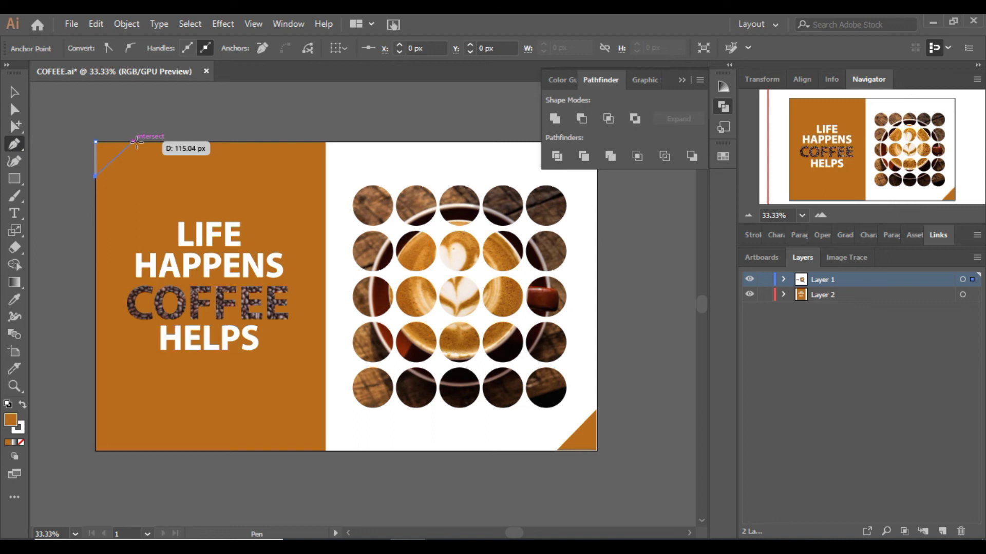
left_click(134, 142)
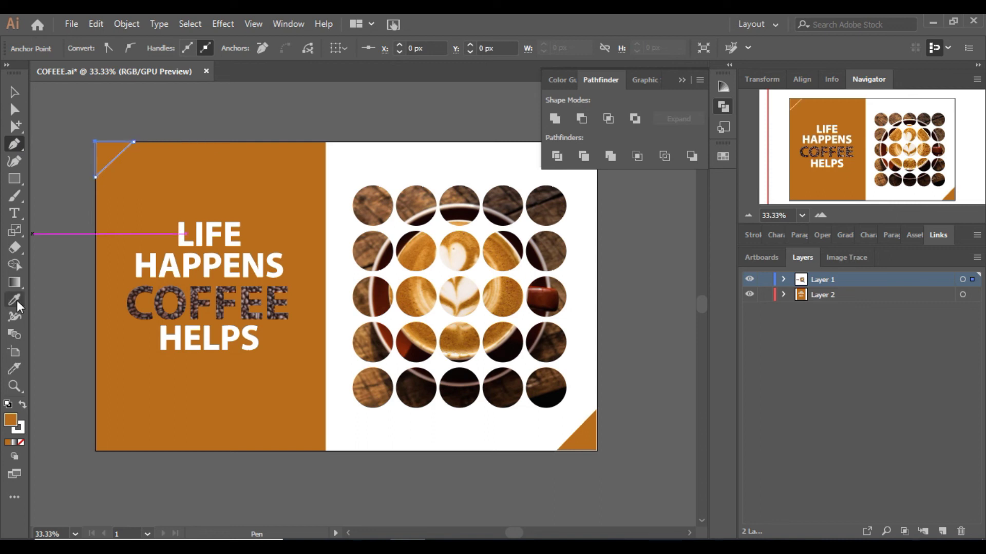
left_click(15, 301)
left_click(345, 182)
left_click(7, 93)
left_click(183, 118)
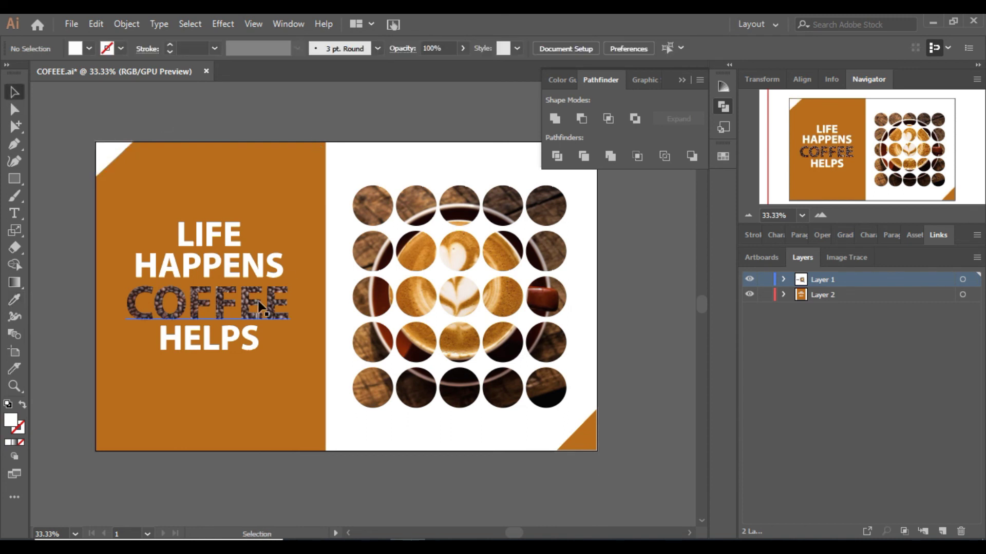
Scale the white words and the bean-filled COFFEE down together to about 409 px wide.
left_click(231, 232)
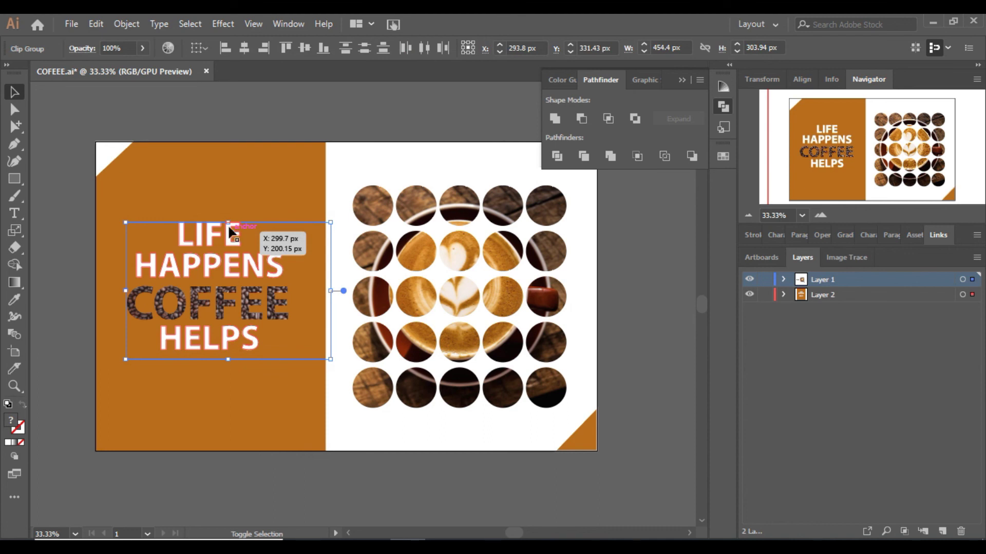
left_click_drag(230, 231, 230, 237)
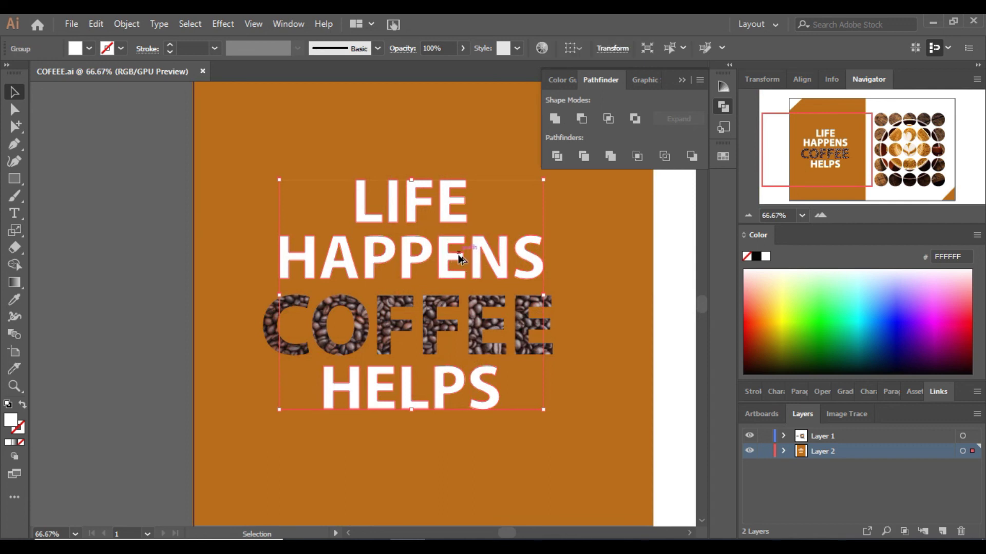
Duplicate the LIFE, HAPPENS and HELPS words slightly down and to the right, and fill the copy with dark brown 874A0E.
left_click_drag(452, 255, 464, 260, "alt")
key("i")
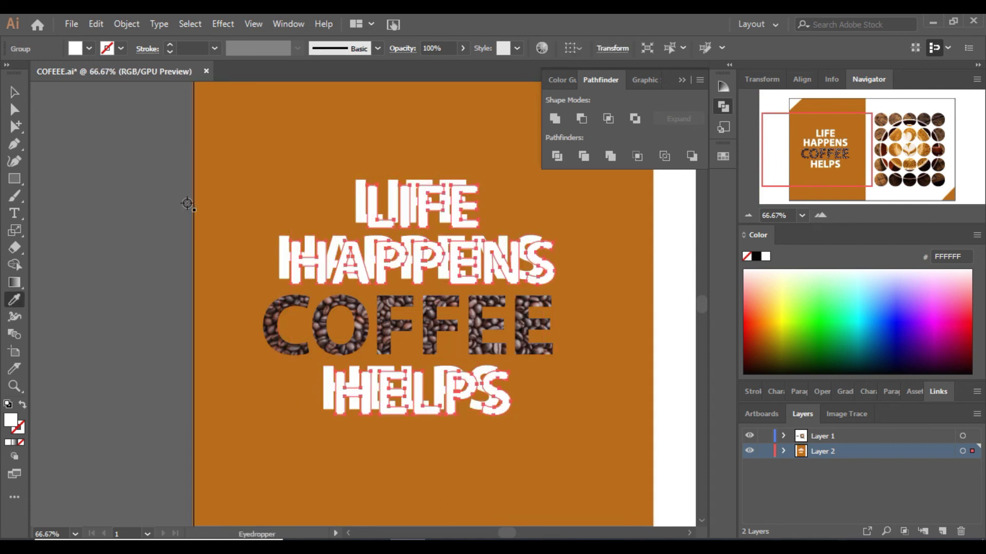
left_click(725, 247)
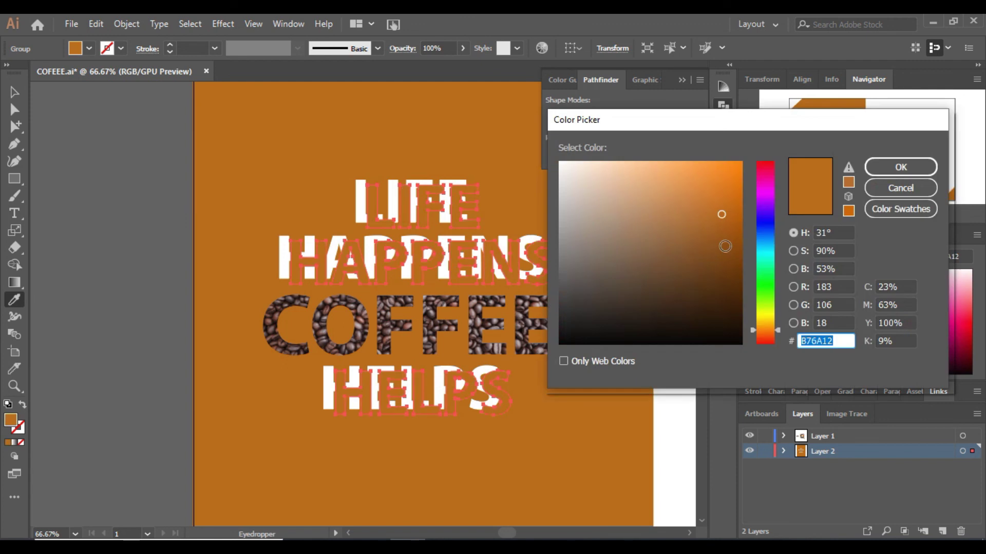
left_click(894, 176)
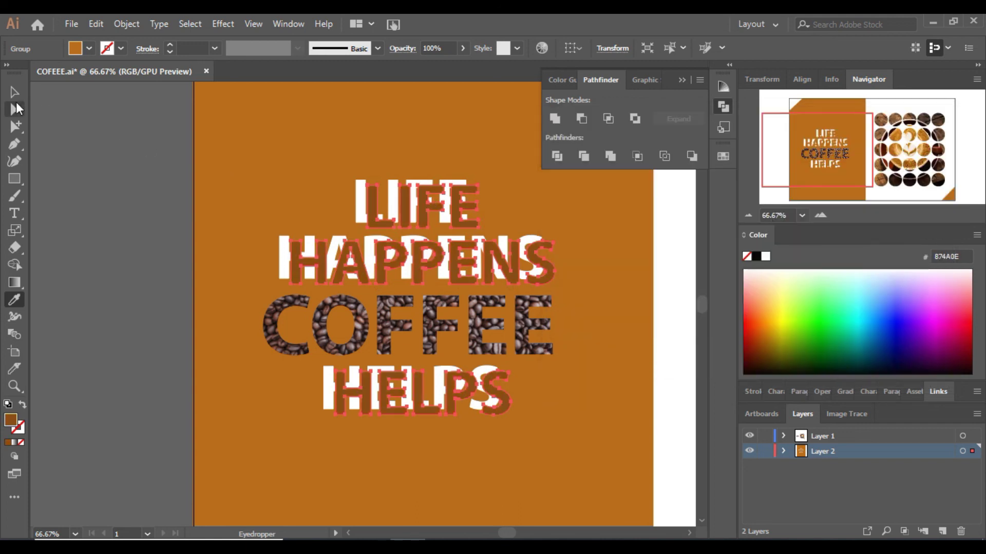
Send the dark brown copy of the words backward behind the white lettering.
left_click(14, 94)
right_click(128, 186)
mouse_move(205, 339)
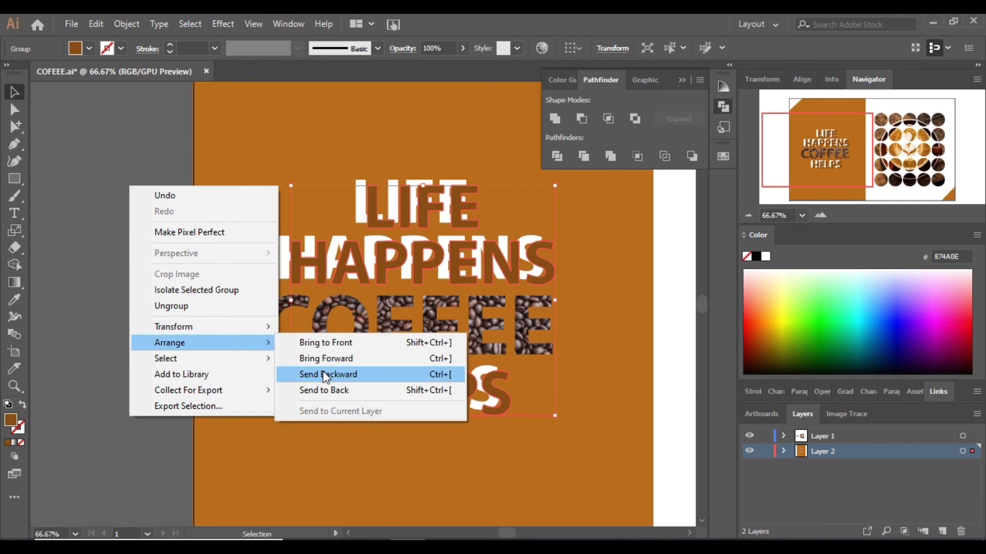
left_click(326, 375)
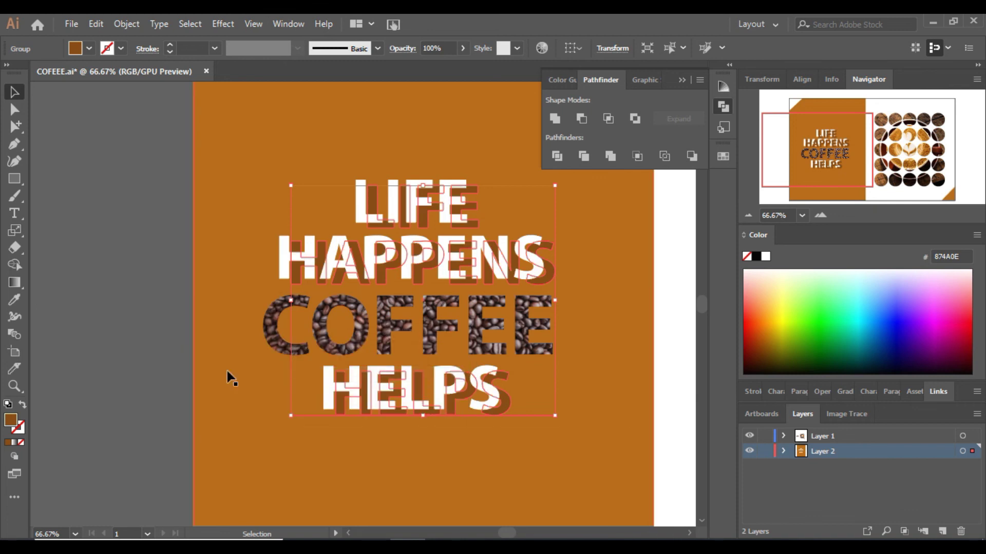
Nudge the dark brown copy left and up until only a thin shadow edge shows beside the white letters, and deselect it.
key("Left")
key("Left")
key("Left")
key("Left")
key("Left")
key("Left")
key("Left")
key("Left")
key("Left")
key("Left")
key("Left")
key("Left")
key("Left")
key("Left")
key("Left")
key("Left")
key("Left")
key("Left")
key("Left")
key("Left")
key("Up")
key("Up")
key("Up")
key("Left")
key("Left")
key("Down")
key("Down")
key("Down")
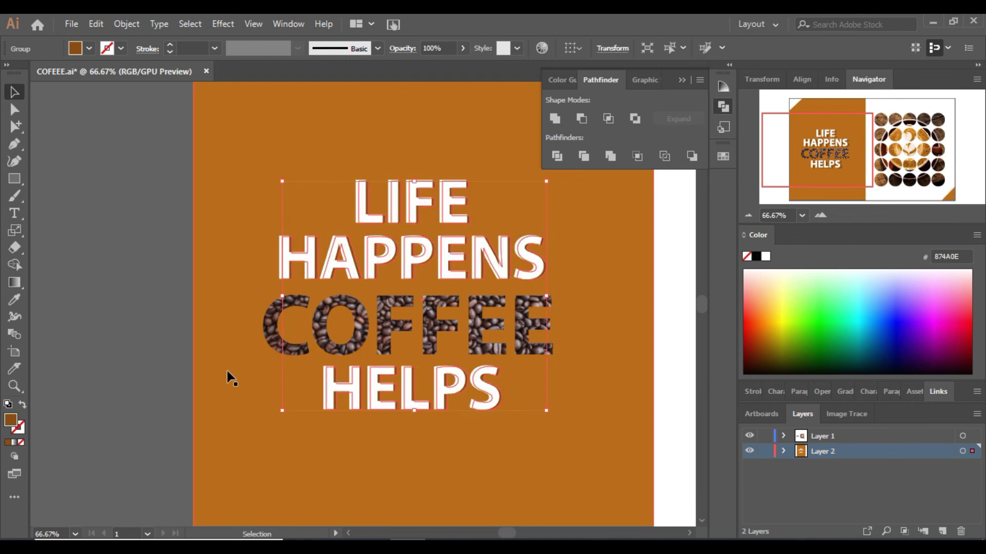
left_click(186, 342)
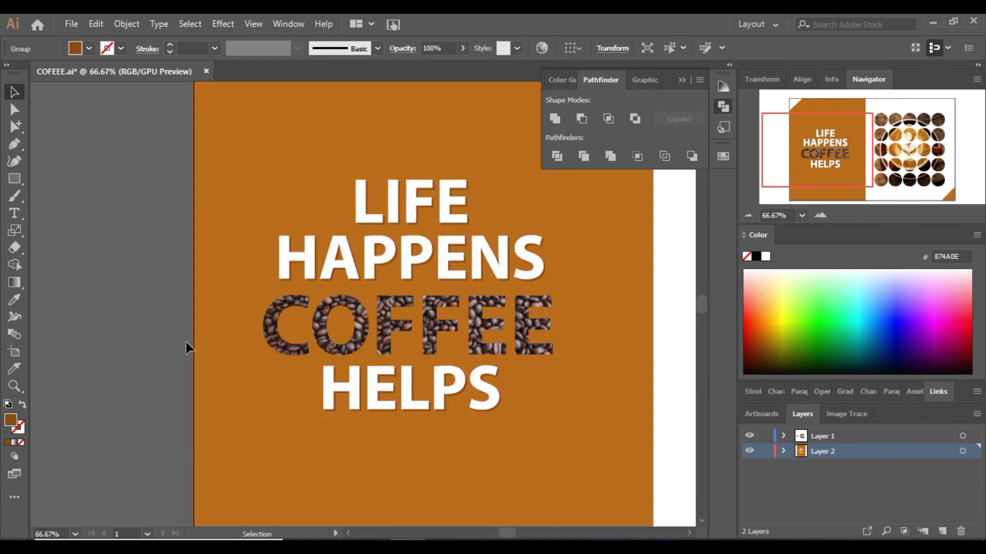
Check the shadowed lettering up close, collapse Pathfinder and deselect everything to view the whole poster.
left_click(819, 215)
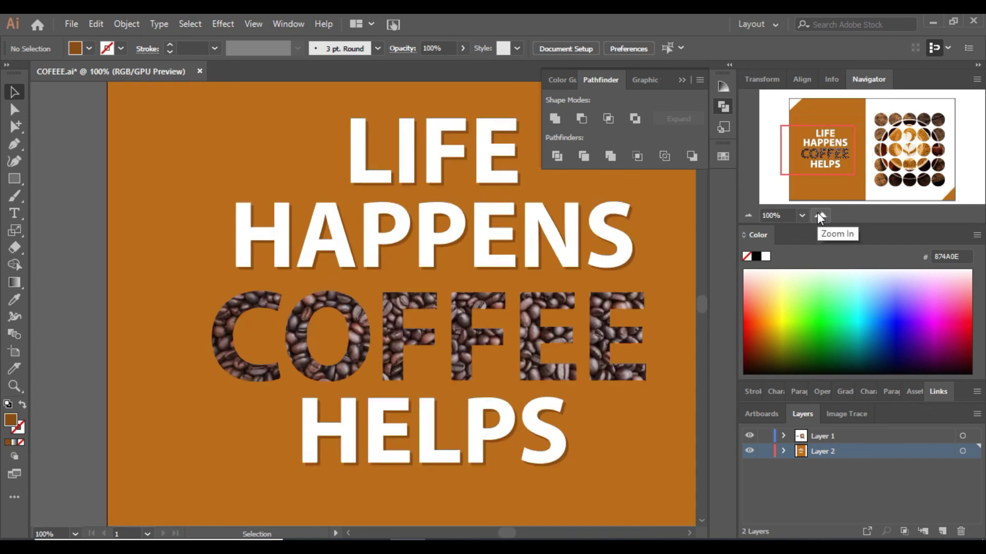
left_click_drag(412, 269, 778, 246)
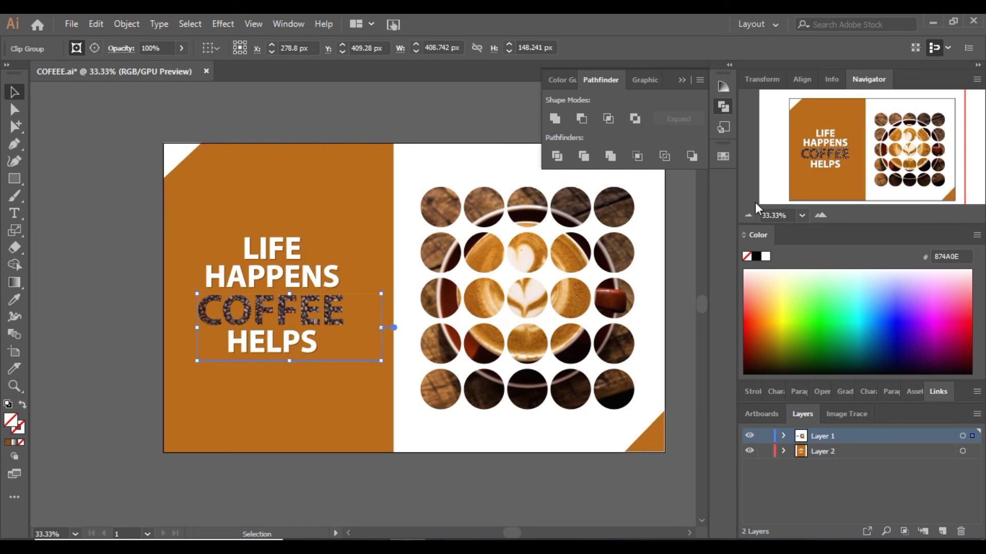
left_click(681, 81)
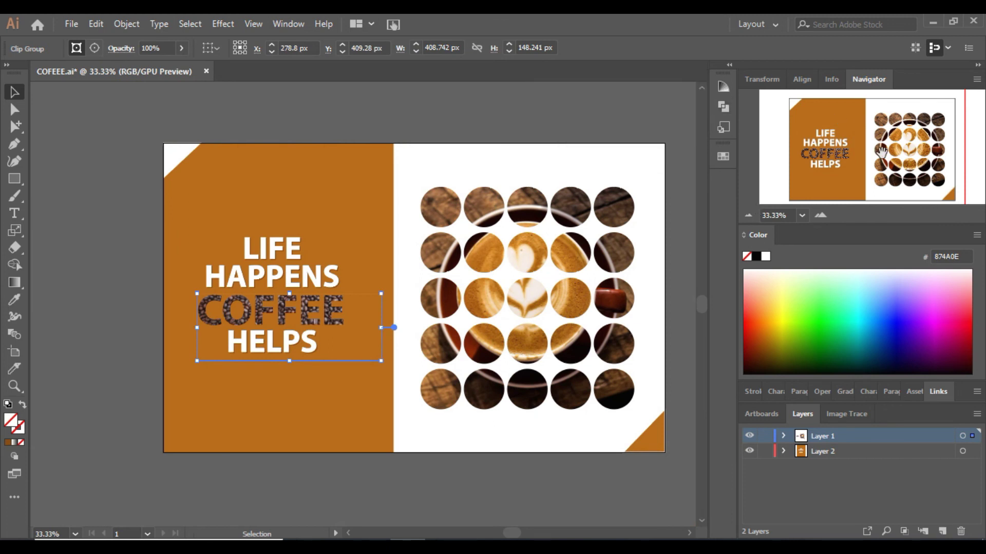
left_click(647, 152)
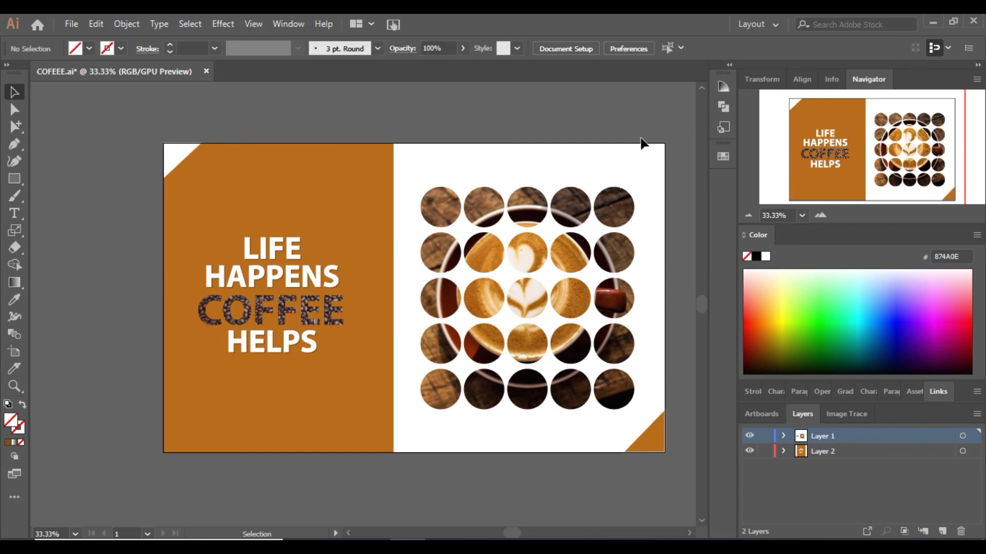